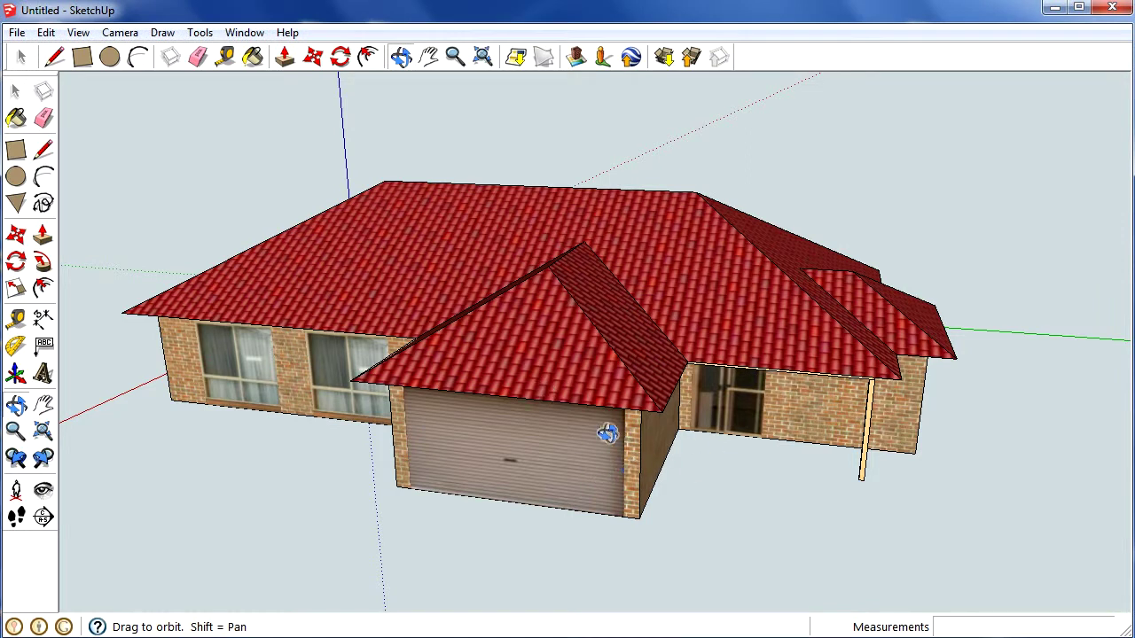
# - Select the whole brick house, including all its groups and the porch post
pyautogui.click(22, 57)
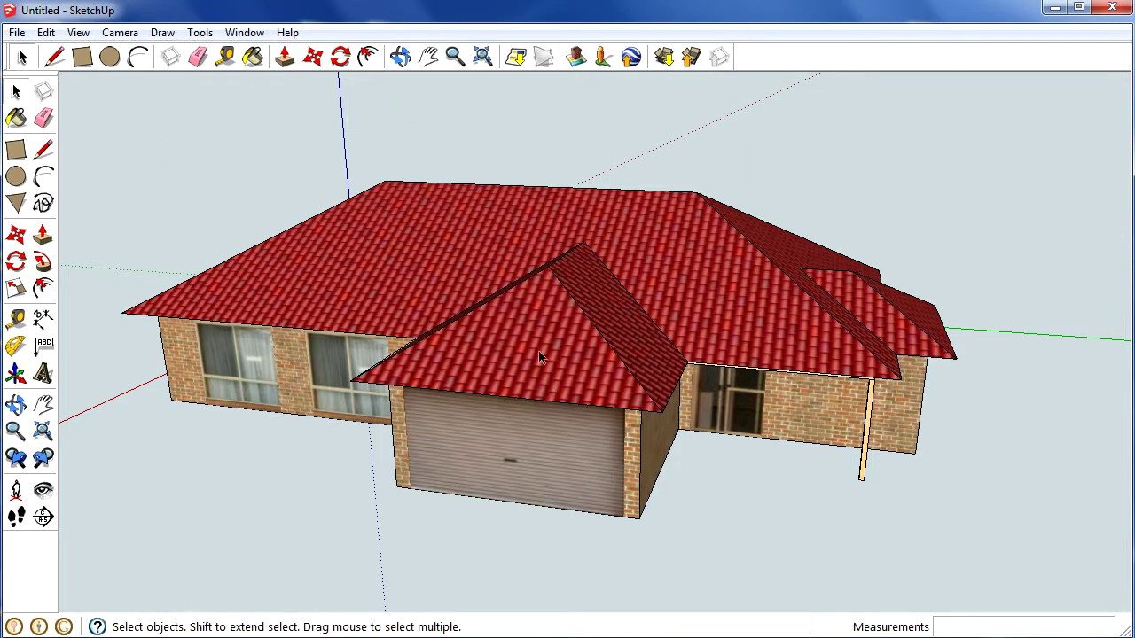
pyautogui.click(537, 411)
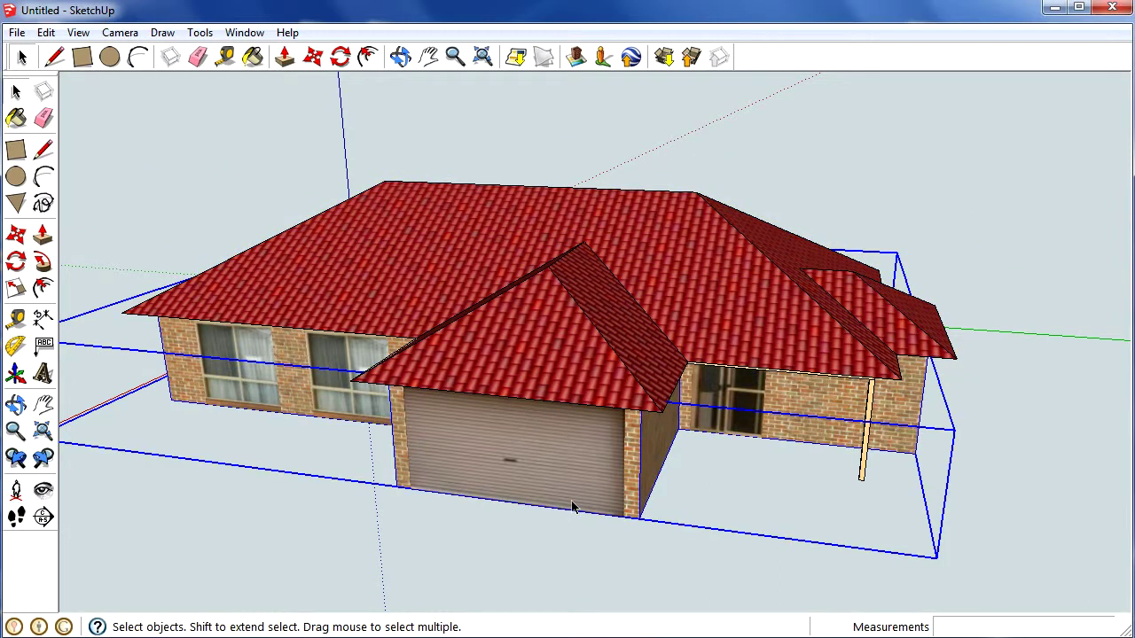
pyautogui.moveTo(144, 125); pyautogui.dragTo(1064, 598)
pyautogui.click(98, 136)
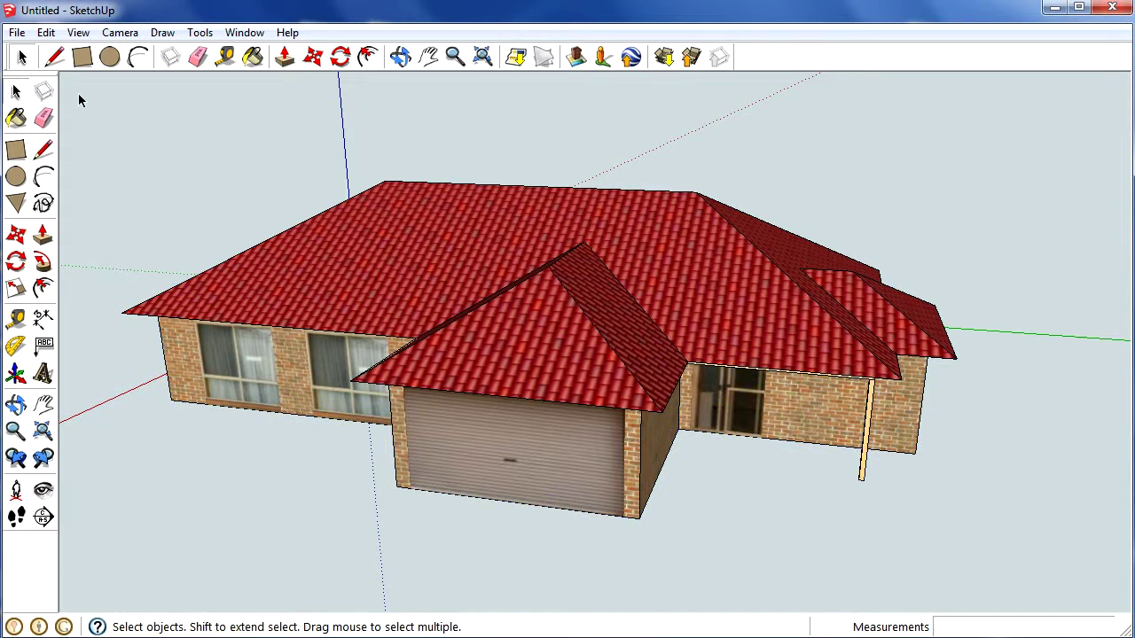
pyautogui.moveTo(76, 92); pyautogui.dragTo(1073, 586)
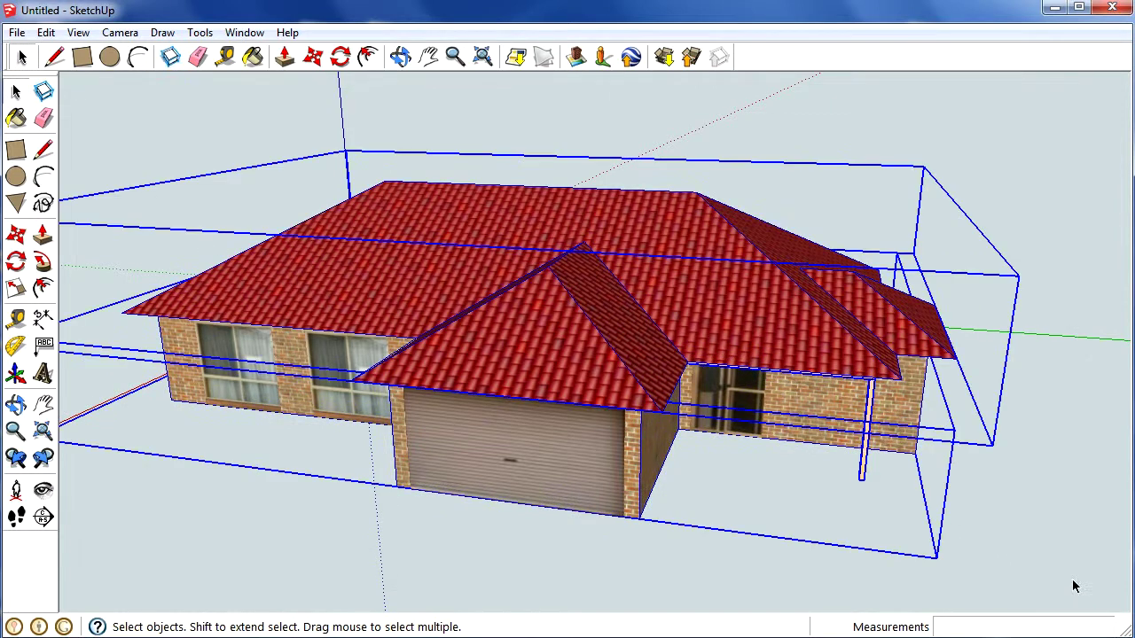
pyautogui.rightClick(542, 296)
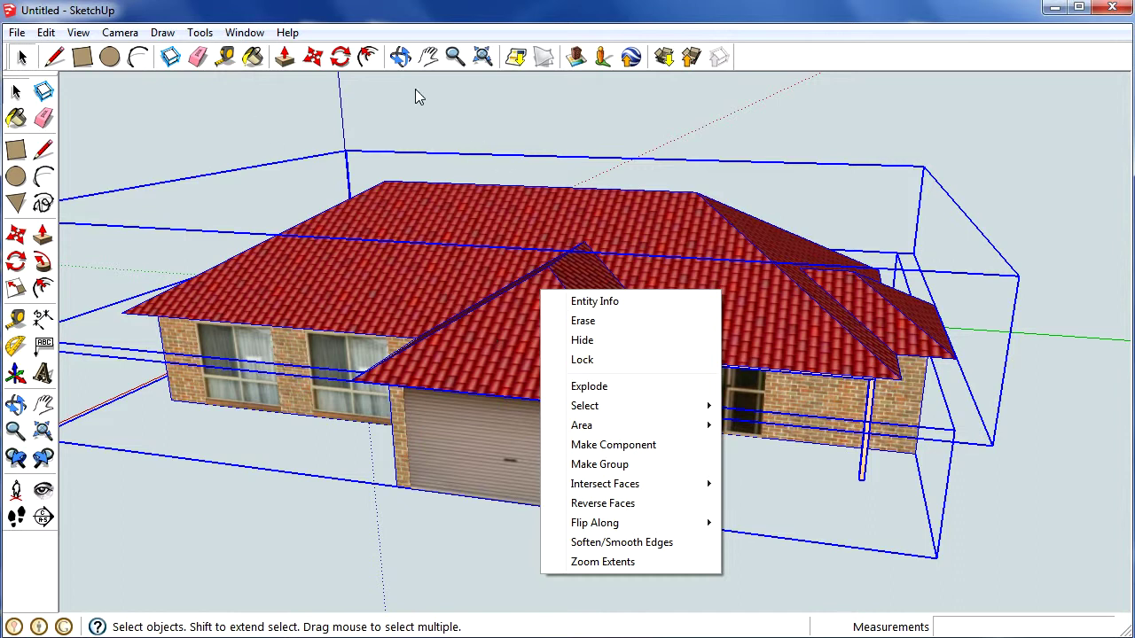
# - Zoom out and copy the house 26418 mm along the green axis beside the original
pyautogui.click(455, 56)
pyautogui.moveTo(484, 145); pyautogui.dragTo(517, 282)
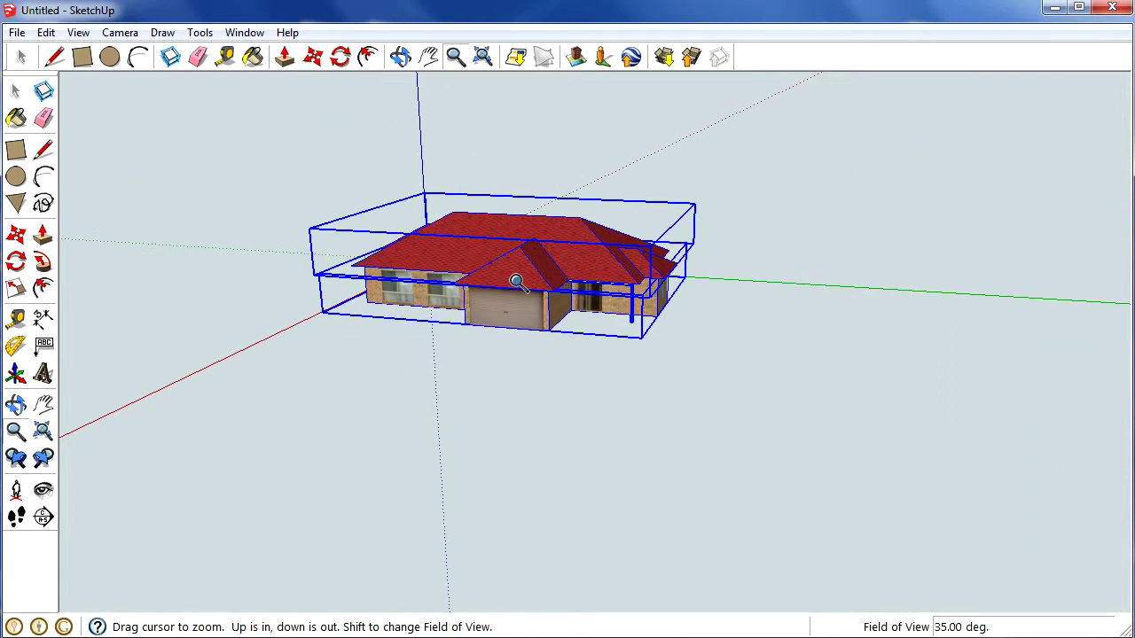
pyautogui.press('m')
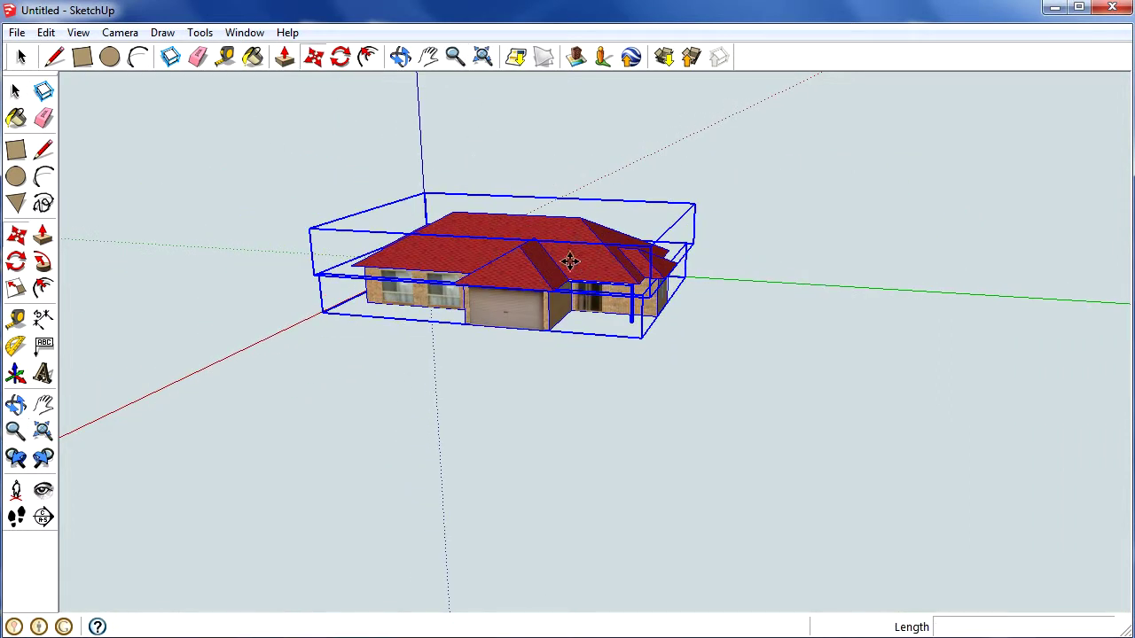
pyautogui.press('ctrl')
pyautogui.click(484, 264)
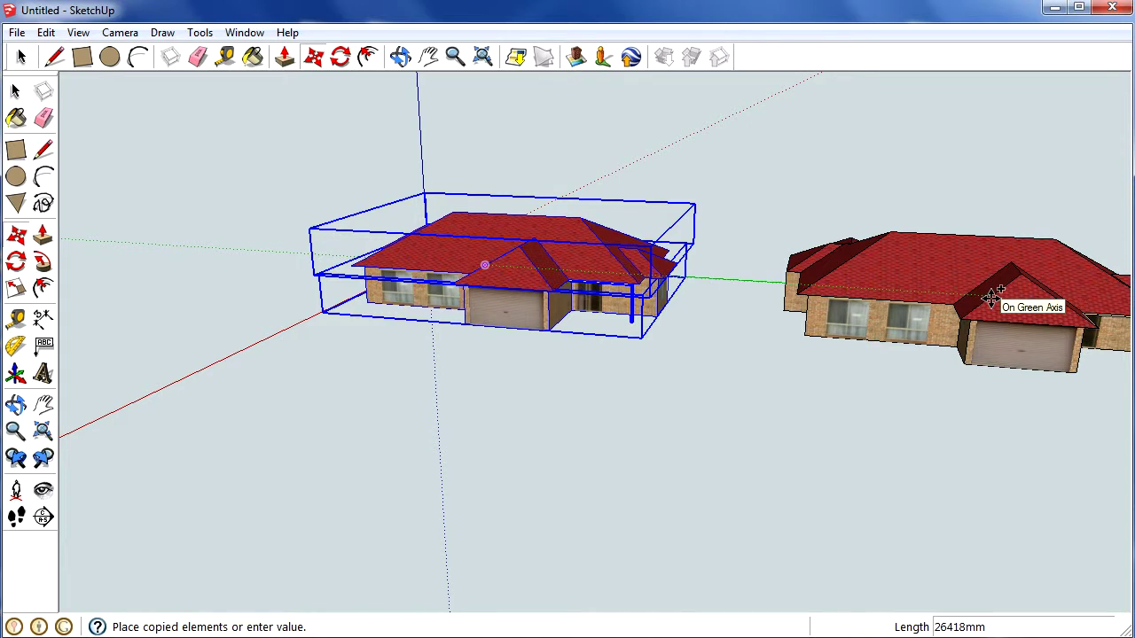
pyautogui.click(992, 298)
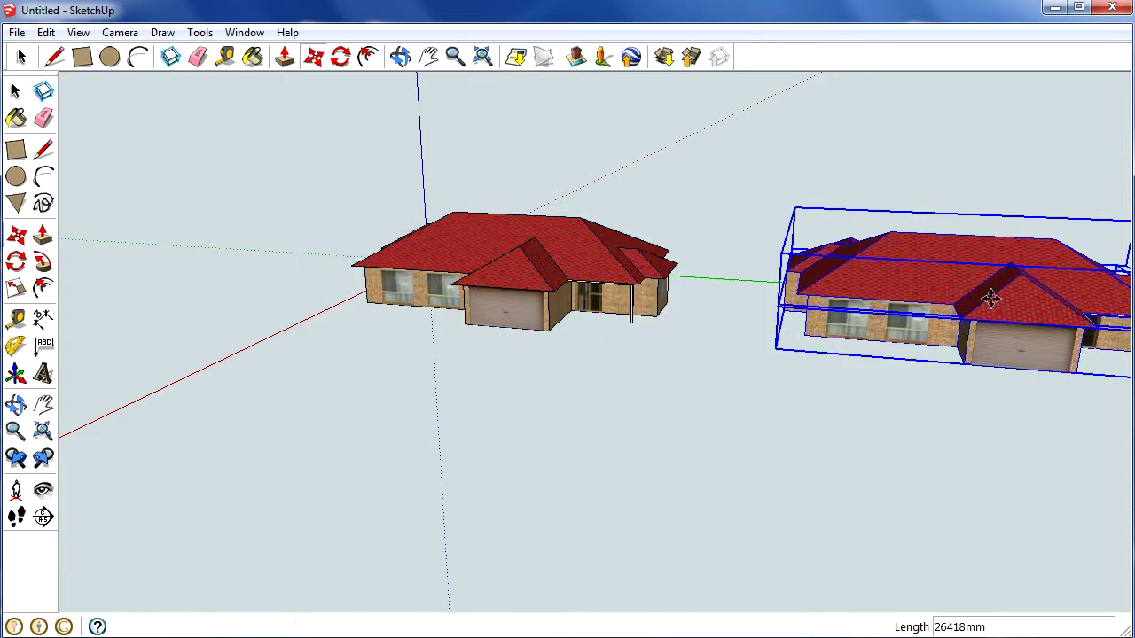
pyautogui.click(400, 56)
# - Delete the copy's red roof and move its brown ceiling slab beside the house
pyautogui.moveTo(859, 381); pyautogui.dragTo(650, 471)
pyautogui.press('space')
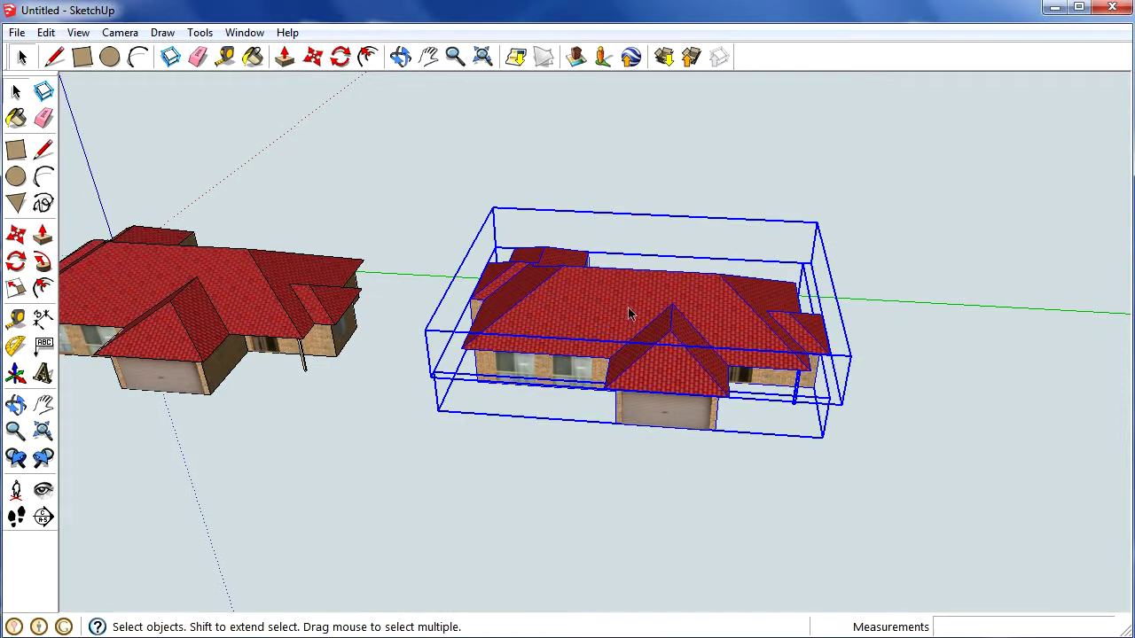
pyautogui.press('Delete')
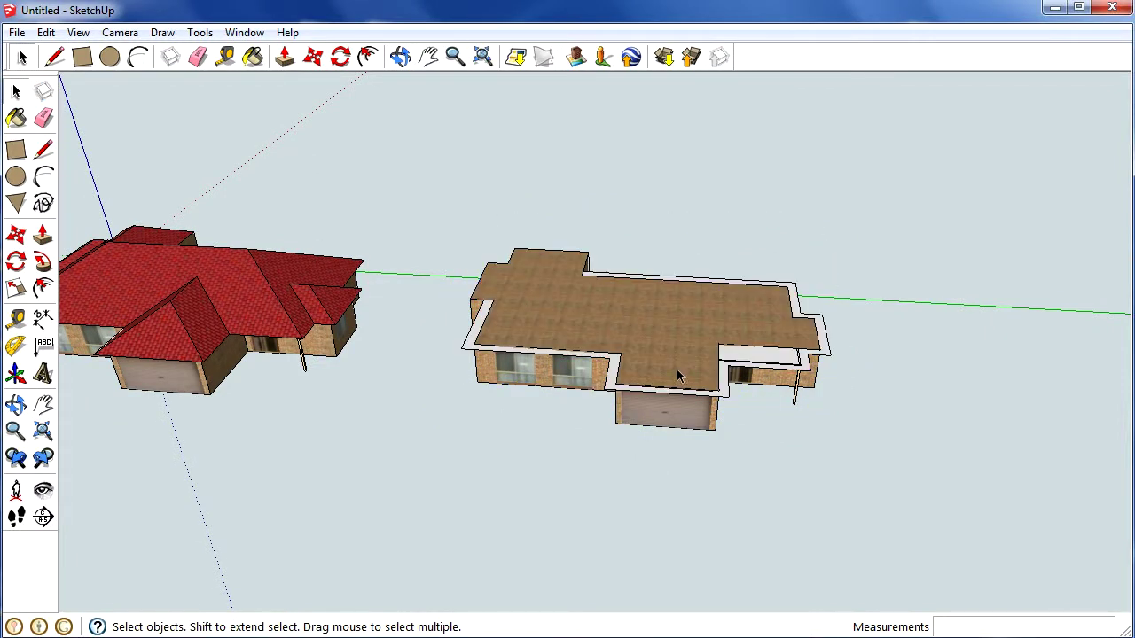
pyautogui.click(647, 346)
pyautogui.press('m')
pyautogui.click(633, 337)
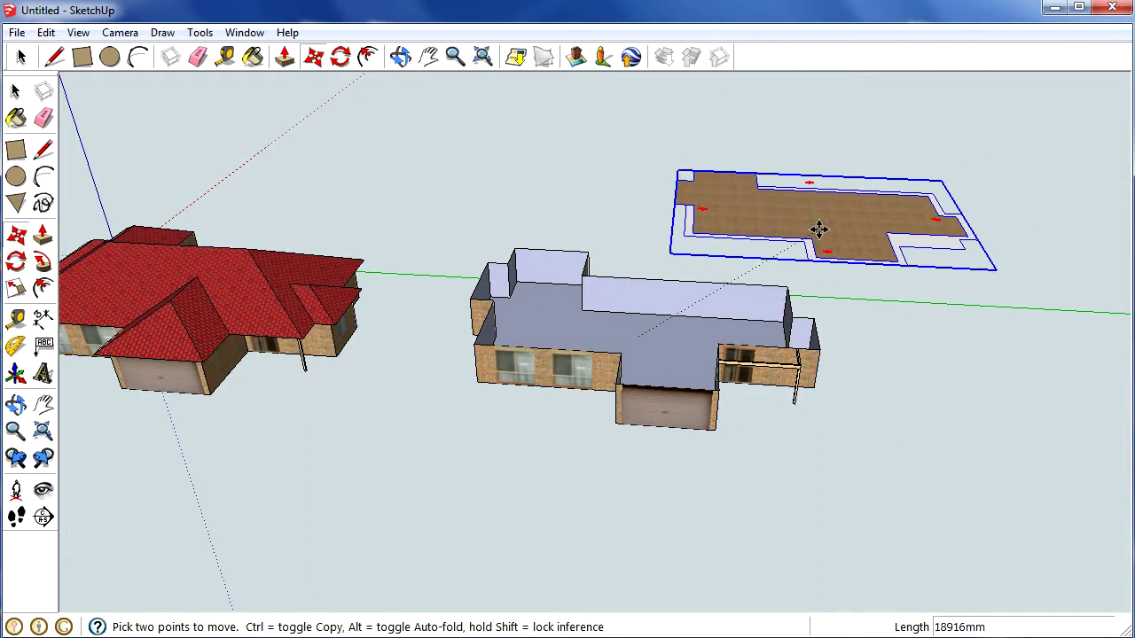
pyautogui.click(818, 228)
# - Remove the porch post and the orange beam across the wing
pyautogui.moveTo(611, 453); pyautogui.dragTo(863, 360, button='middle')
pyautogui.press('space')
pyautogui.click(847, 353)
pyautogui.scroll(3, 846, 354)
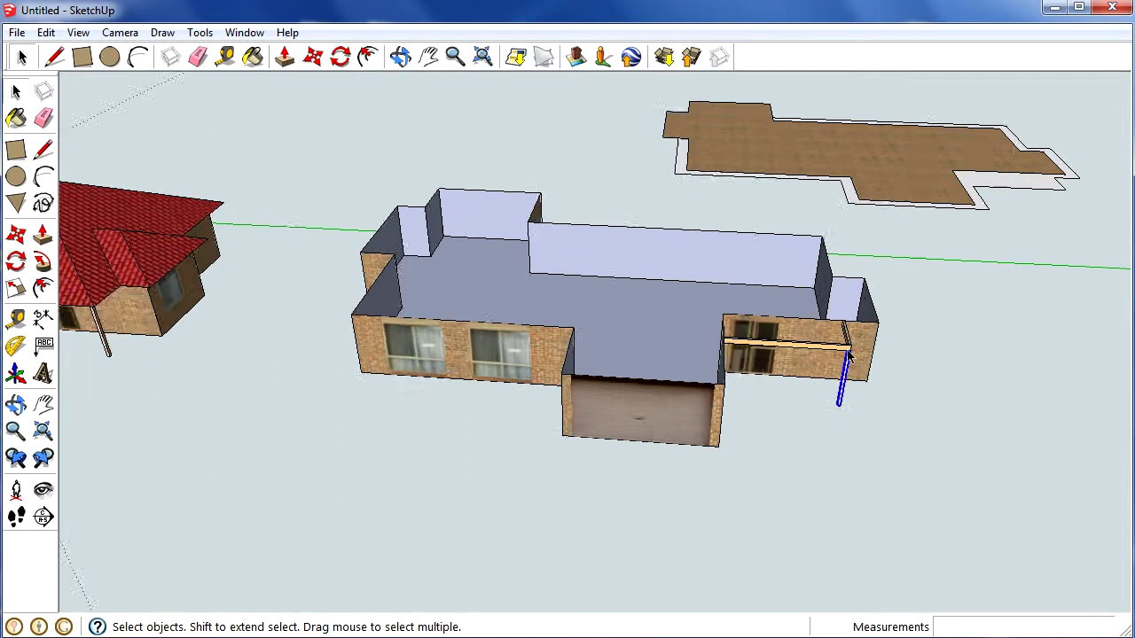
pyautogui.press('Delete')
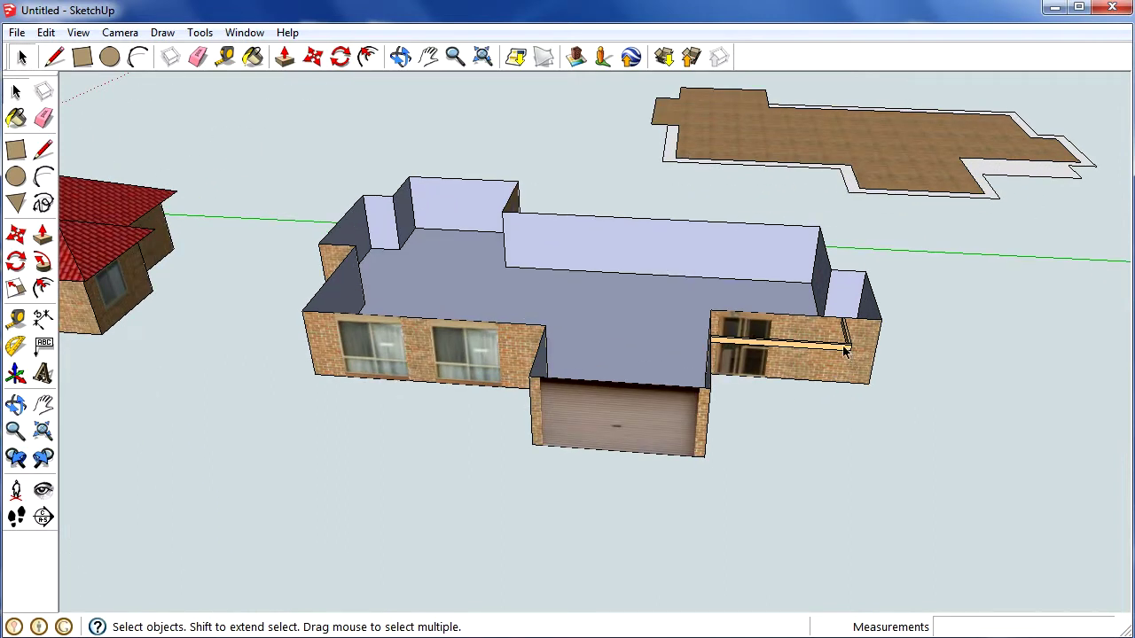
pyautogui.hotkey('ctrl', 'z')
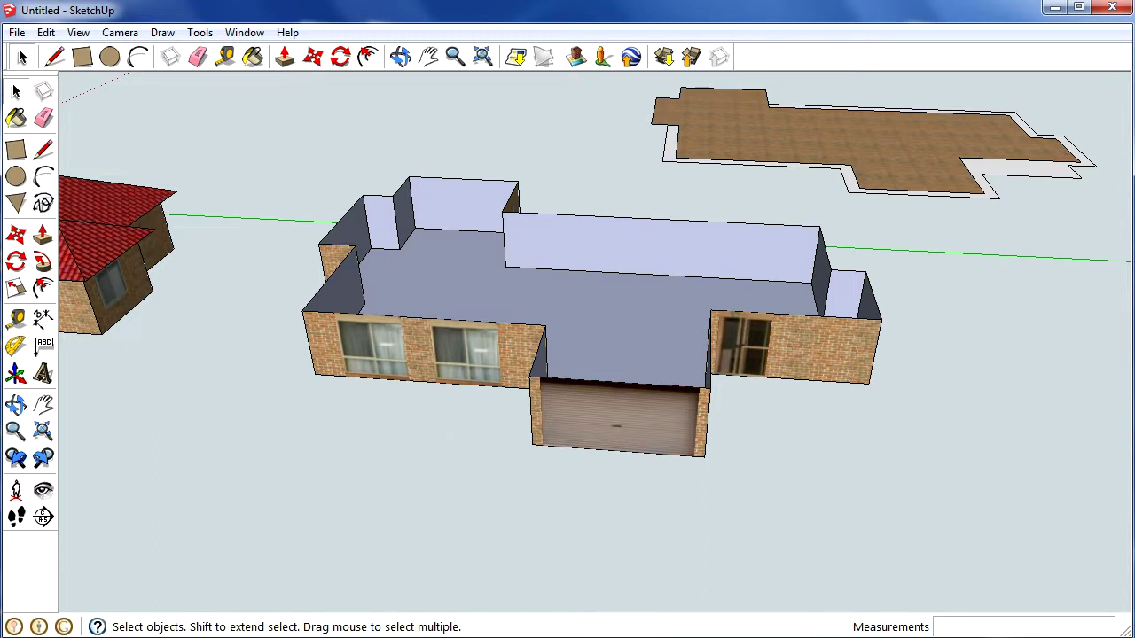
# - Explode the roofless house copy group into separate wall and floor faces
pyautogui.click(676, 430)
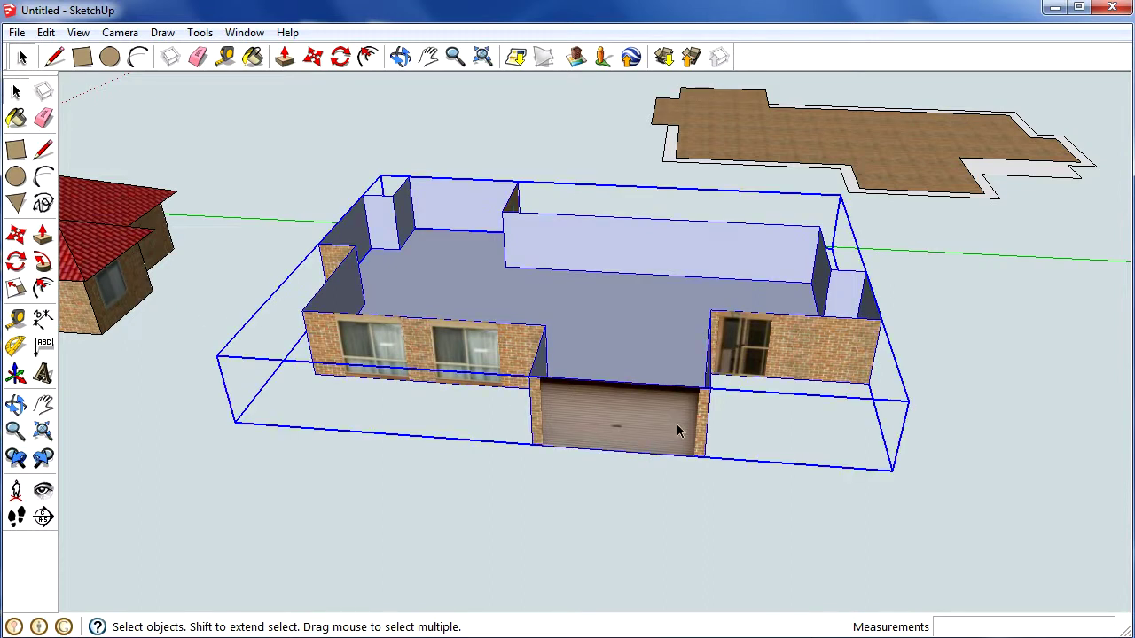
pyautogui.rightClick(598, 408)
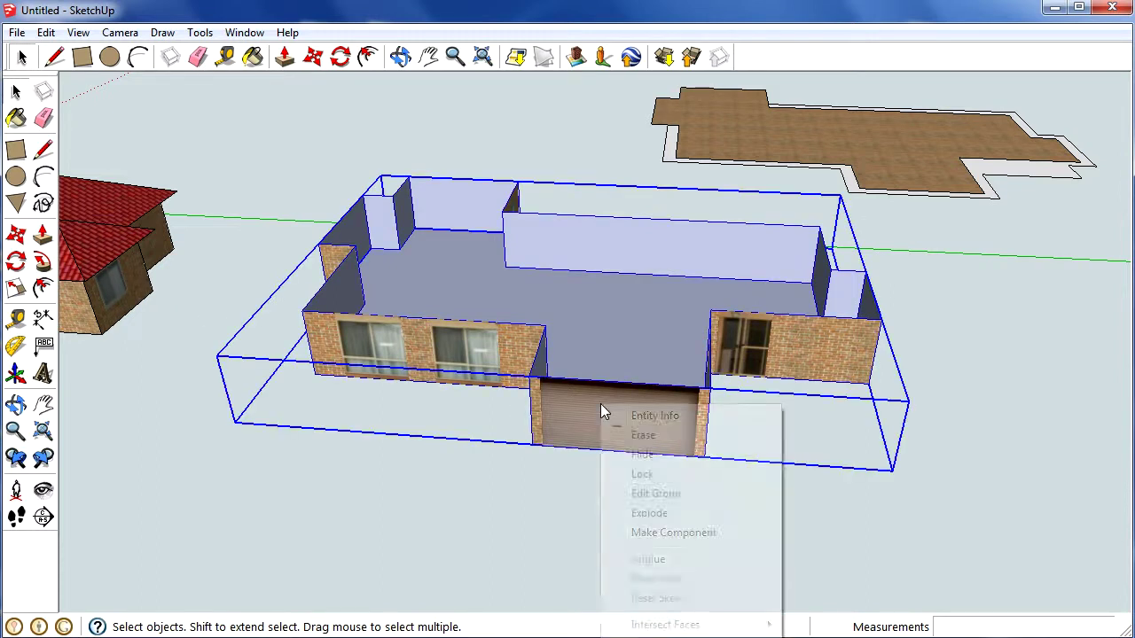
pyautogui.click(656, 514)
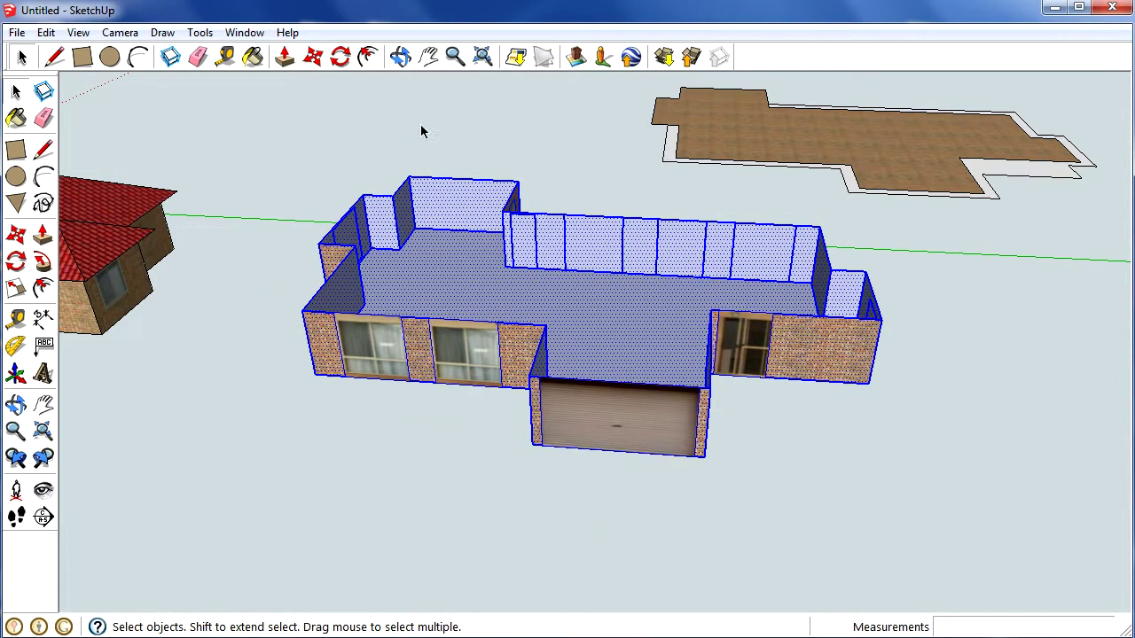
pyautogui.press('o')
pyautogui.moveTo(781, 385); pyautogui.dragTo(654, 183)
# - Clear the whole-house selection and select only the garage door
pyautogui.press('space')
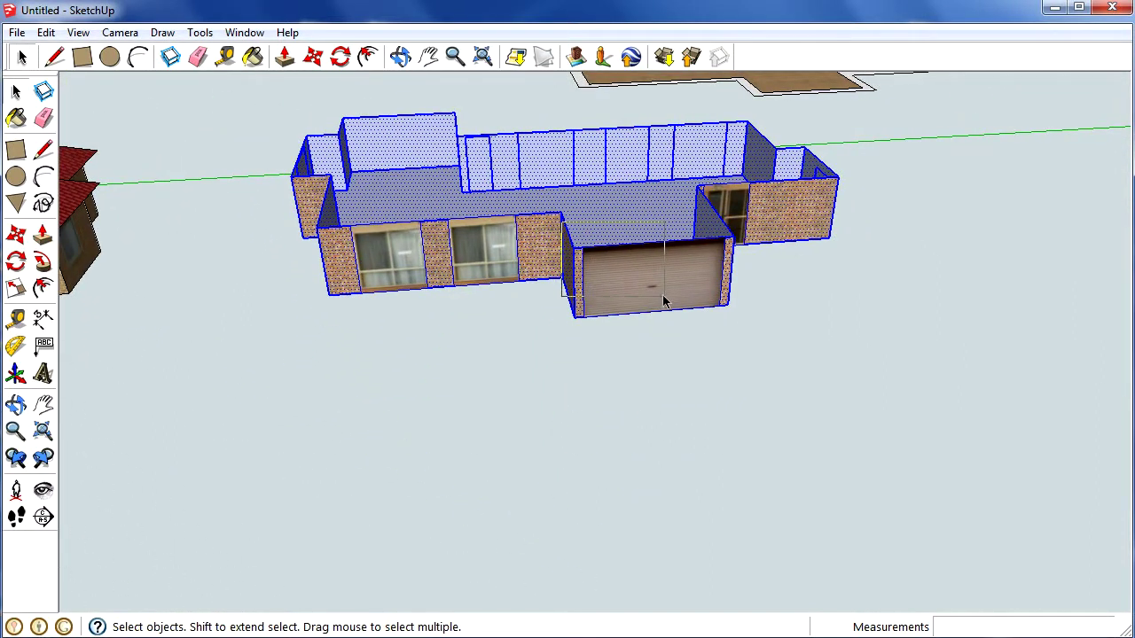
pyautogui.hotkey('ctrl', 't')
pyautogui.click(597, 271)
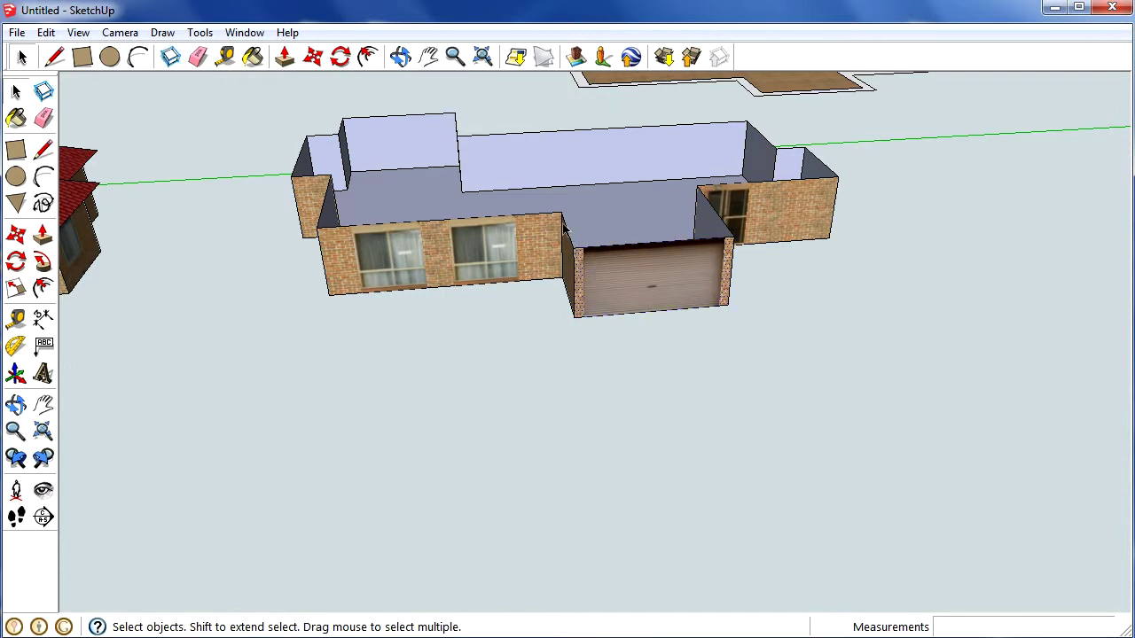
pyautogui.click(399, 57)
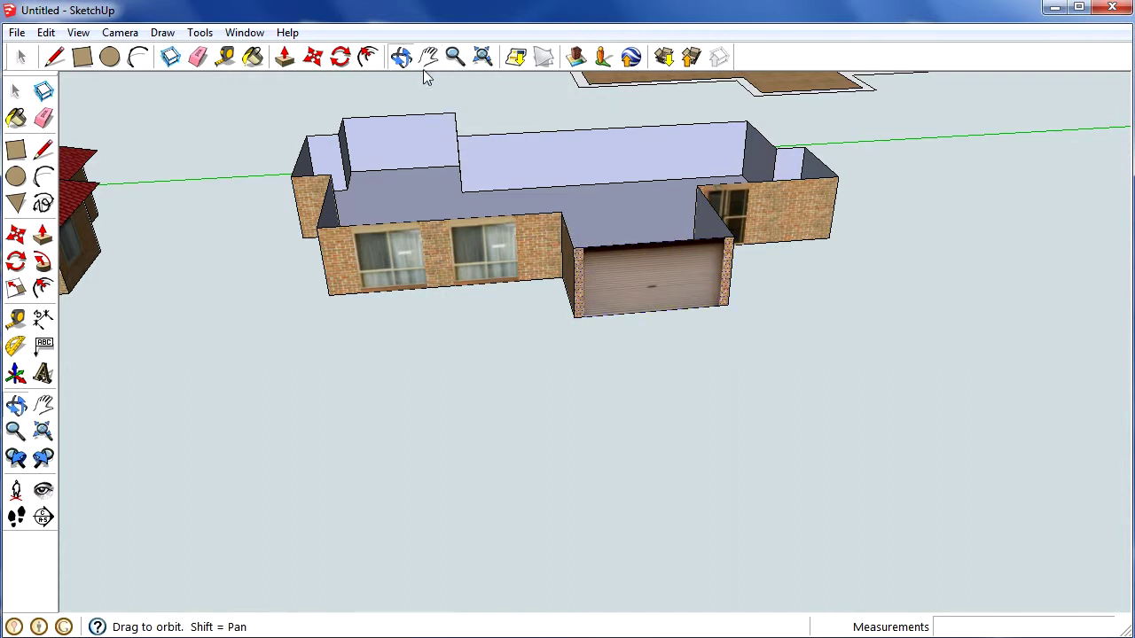
pyautogui.press('space')
# - Copy the selected floor face to the right of the house copy
pyautogui.scroll(-3, 627, 224)
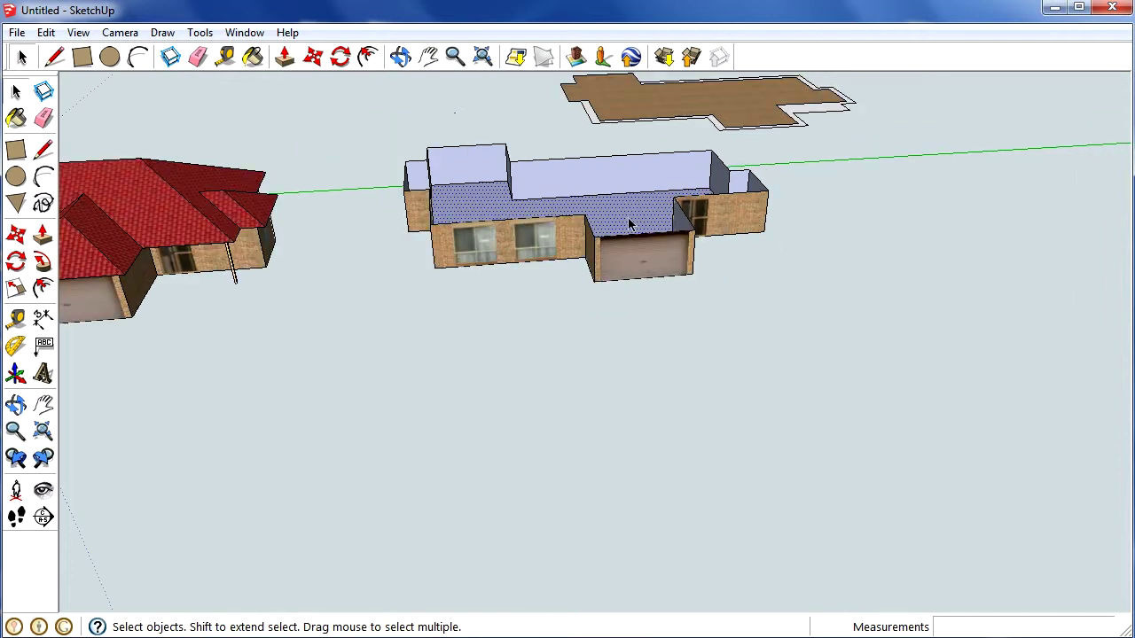
pyautogui.press('m')
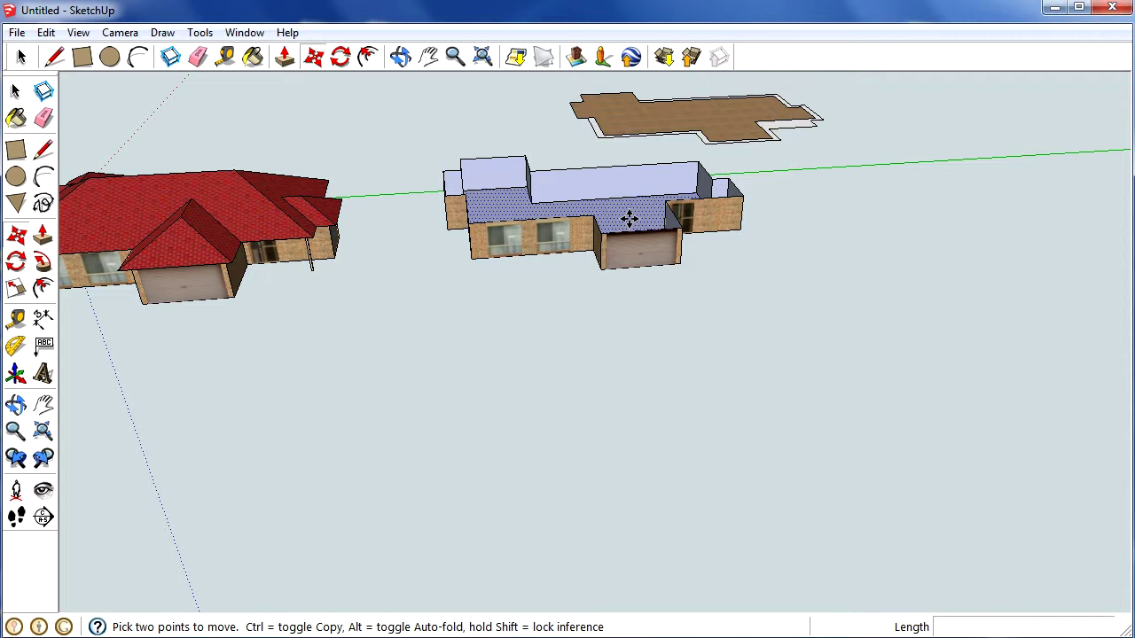
pyautogui.click(641, 223)
pyautogui.press('ctrl')
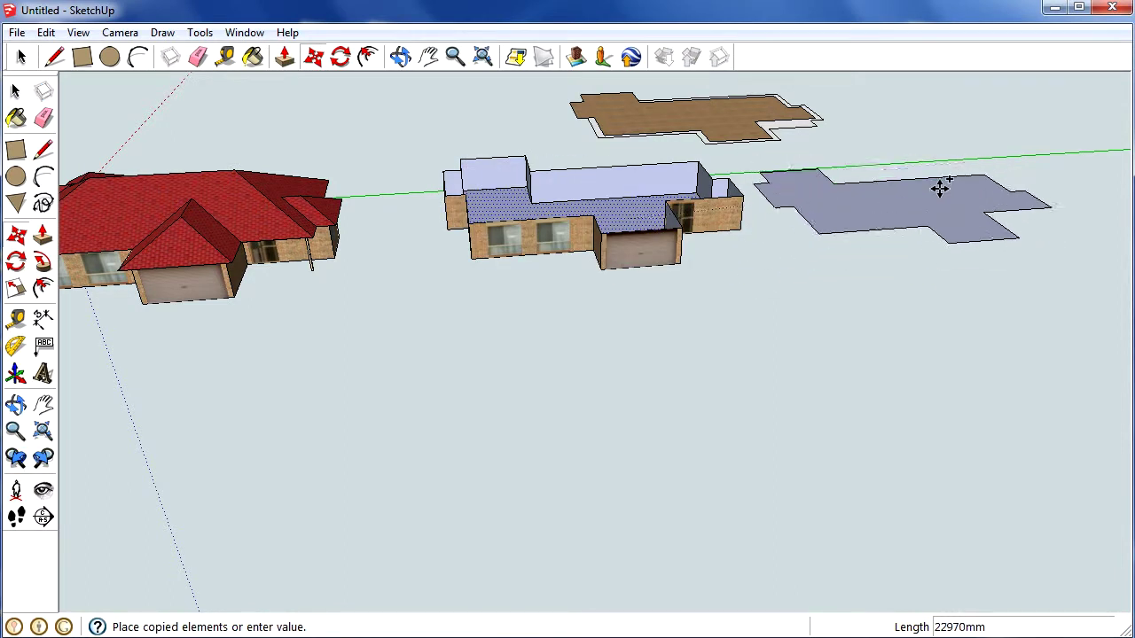
pyautogui.click(953, 189)
pyautogui.press('space')
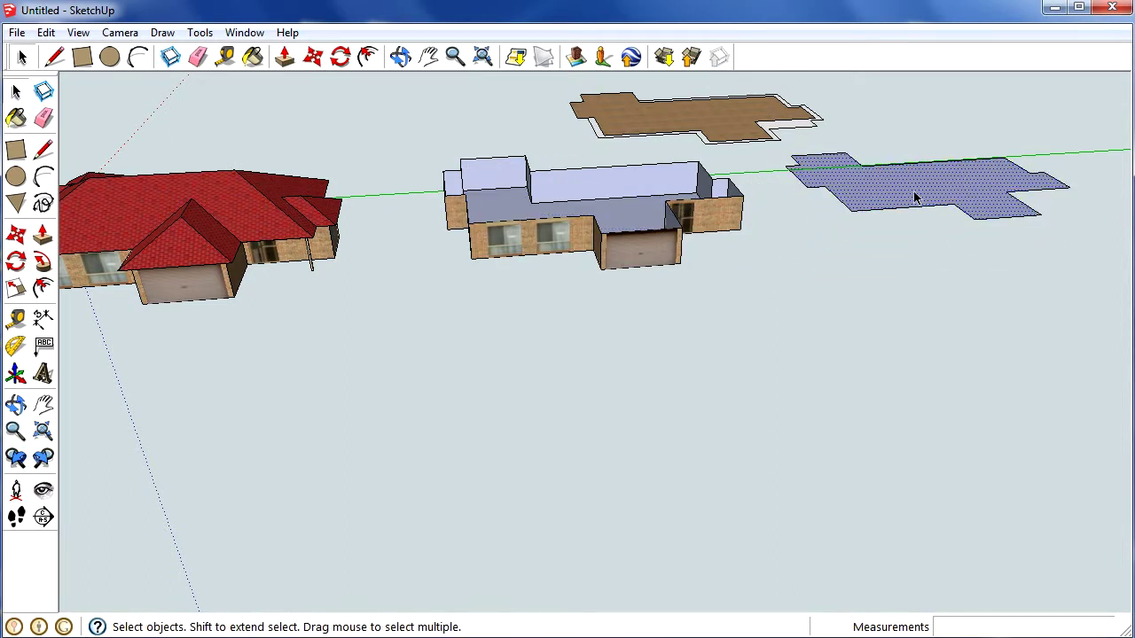
# - Select the grey floor copy with its edges and make it a group
pyautogui.rightClick(914, 197)
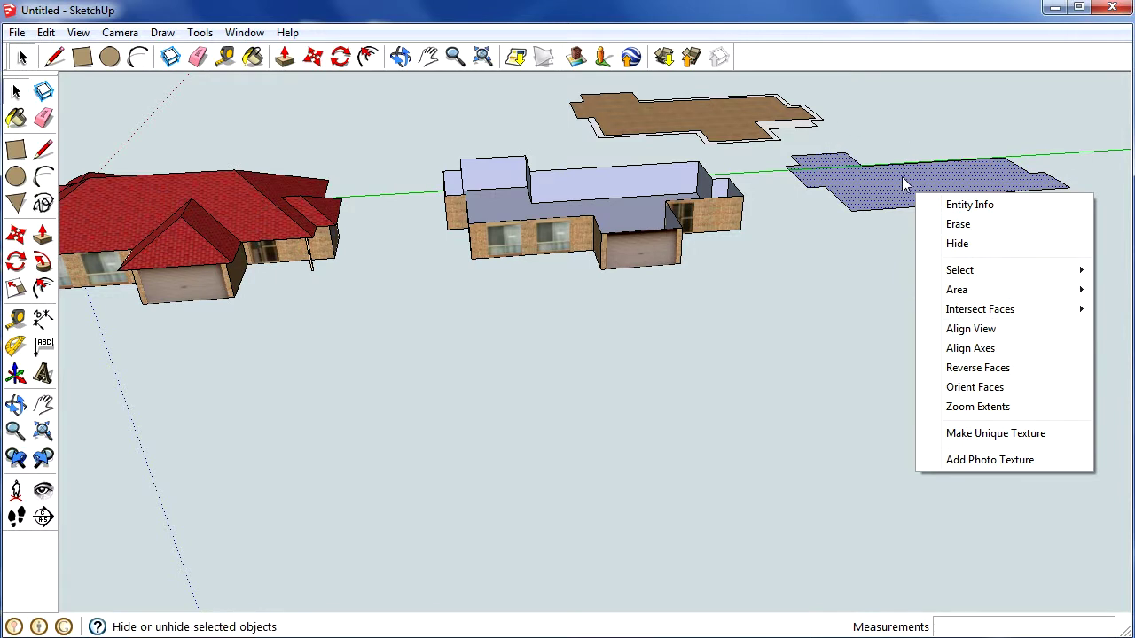
pyautogui.click(894, 153)
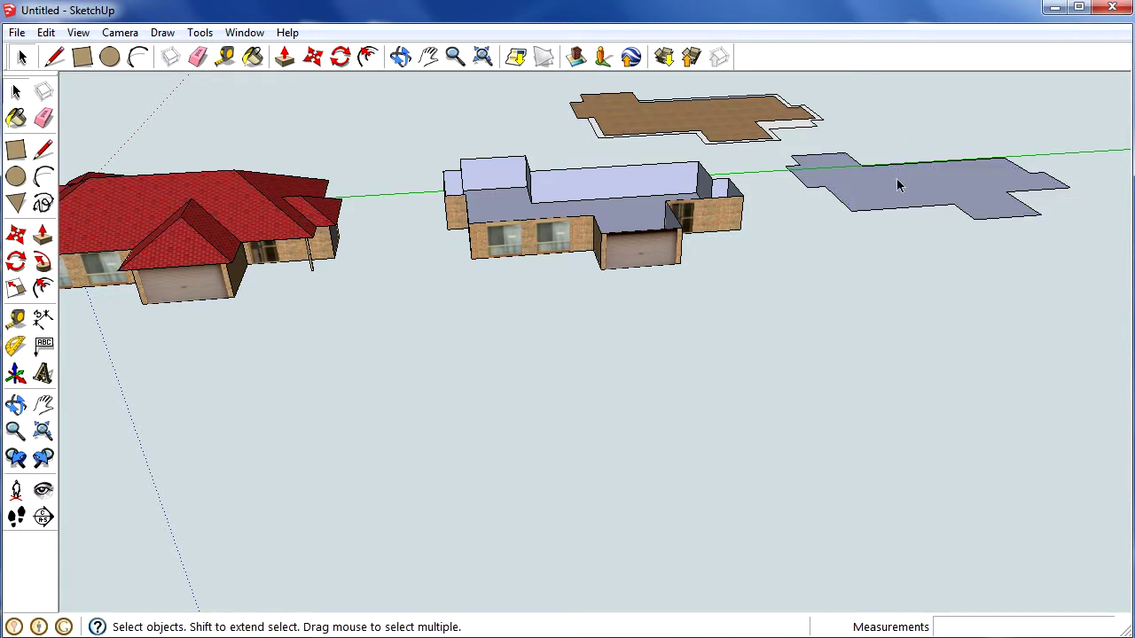
pyautogui.click(898, 185)
pyautogui.keyDown('shift'); pyautogui.click(886, 210); pyautogui.keyUp('shift')
pyautogui.rightClick(893, 197)
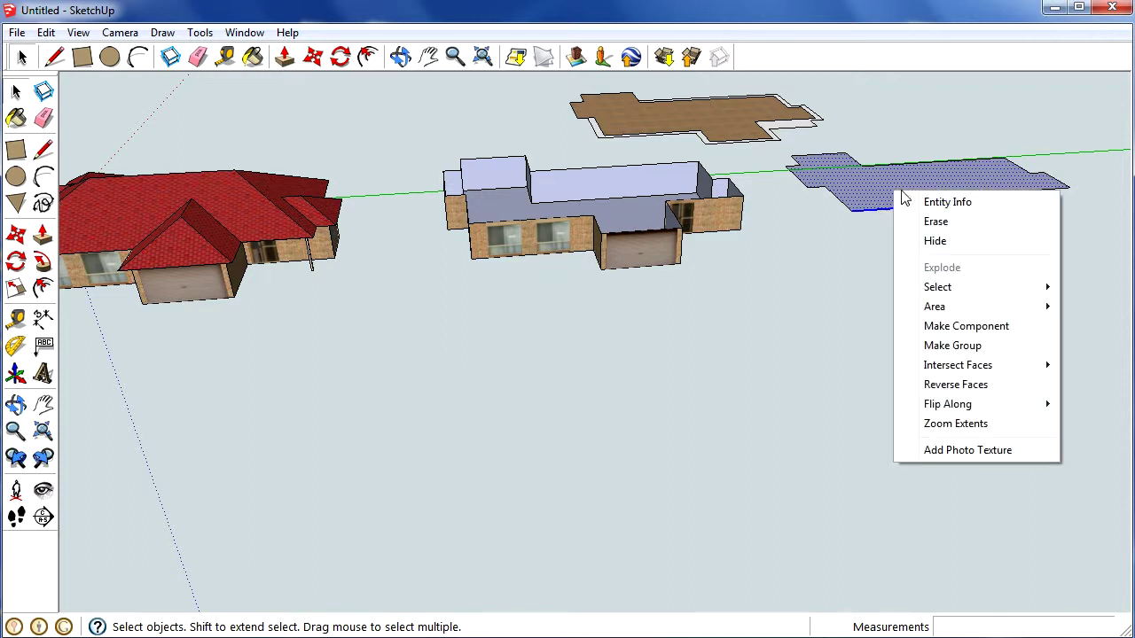
pyautogui.click(940, 347)
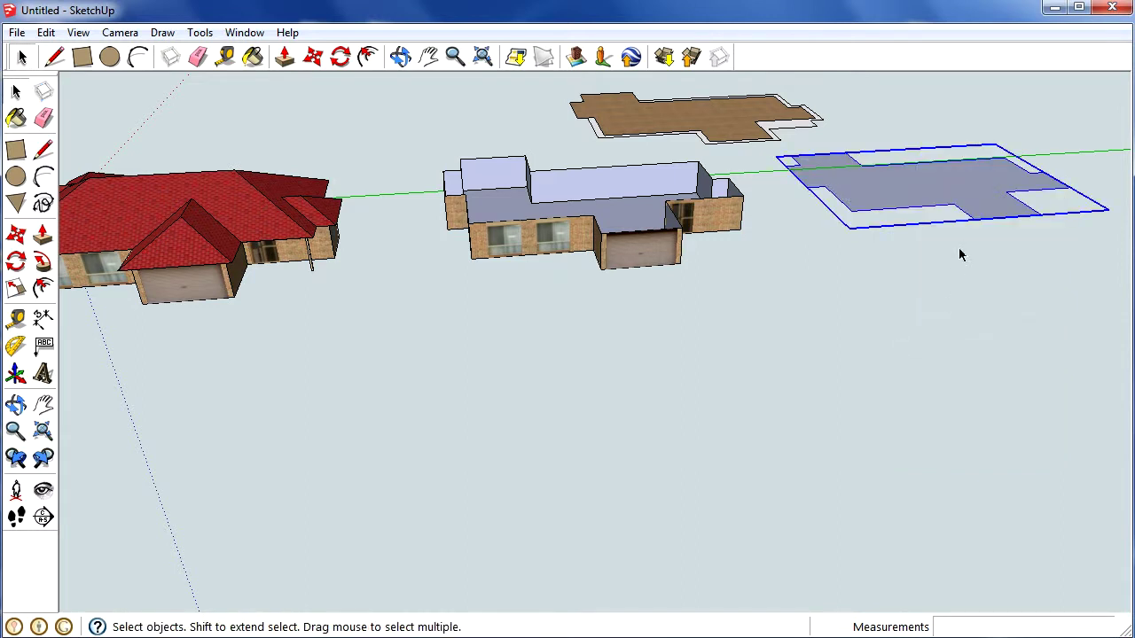
pyautogui.click(908, 281)
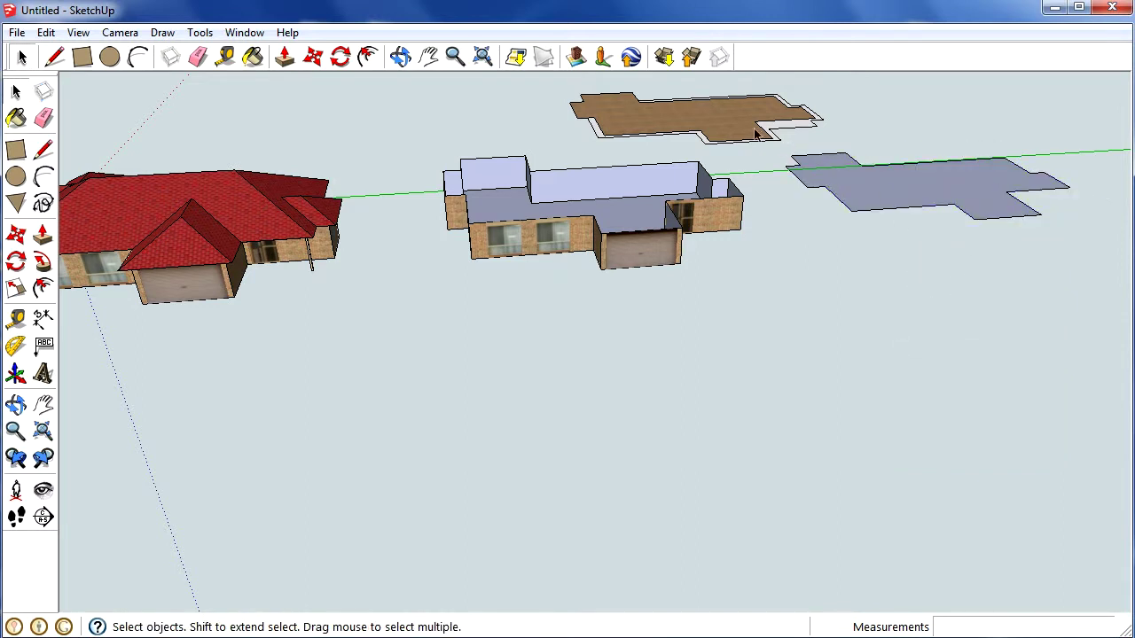
# - Delete the house copy's blue ceiling face
pyautogui.click(733, 119)
pyautogui.click(878, 188)
pyautogui.click(616, 217)
pyautogui.press('Delete')
# - Look down into the open house and select its bottom edge
pyautogui.scroll(3, 614, 210)
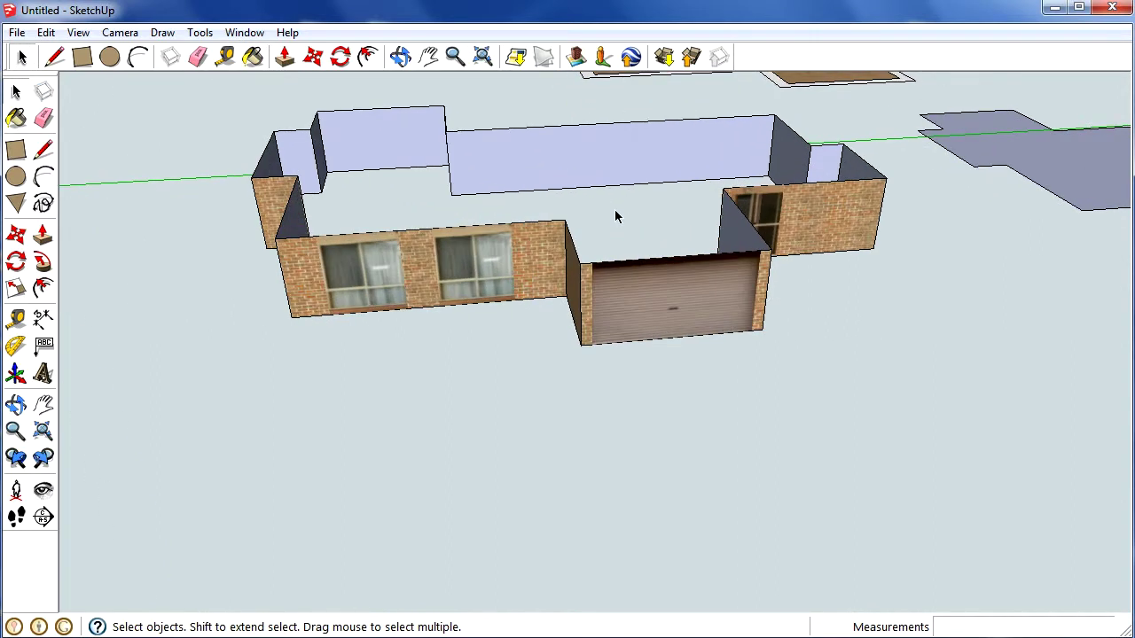
pyautogui.click(400, 57)
pyautogui.moveTo(705, 215); pyautogui.dragTo(627, 525)
pyautogui.press('space')
pyautogui.moveTo(506, 461); pyautogui.dragTo(808, 546)
# - Group the garage-door wall and move it out in front of the other walls
pyautogui.click(399, 57)
pyautogui.moveTo(683, 431); pyautogui.dragTo(683, 355)
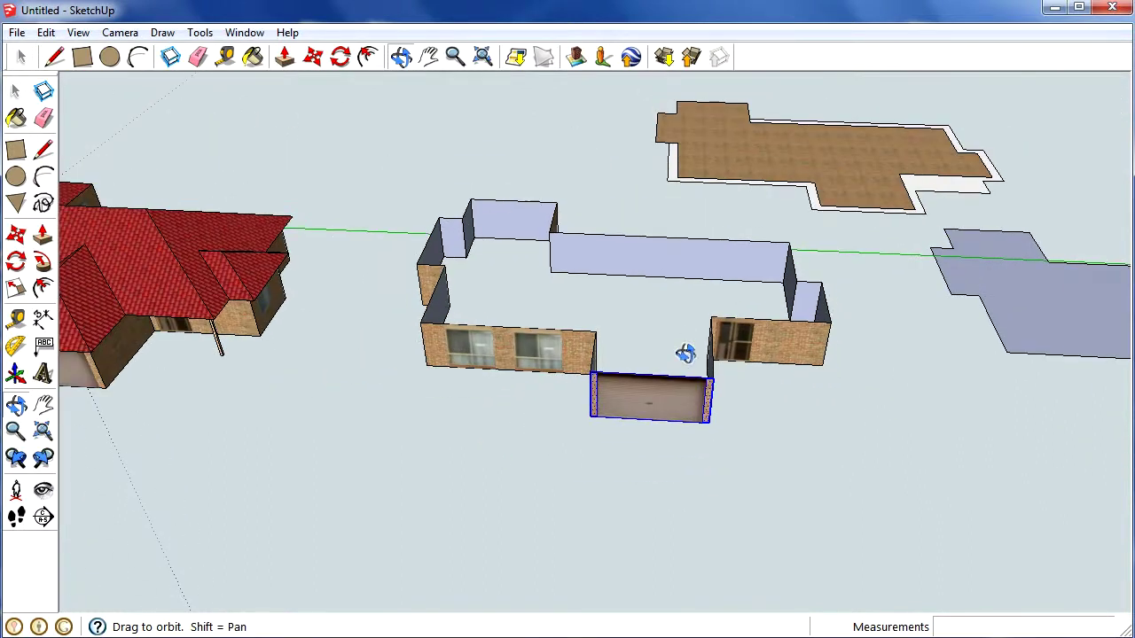
pyautogui.press('m')
pyautogui.press('space')
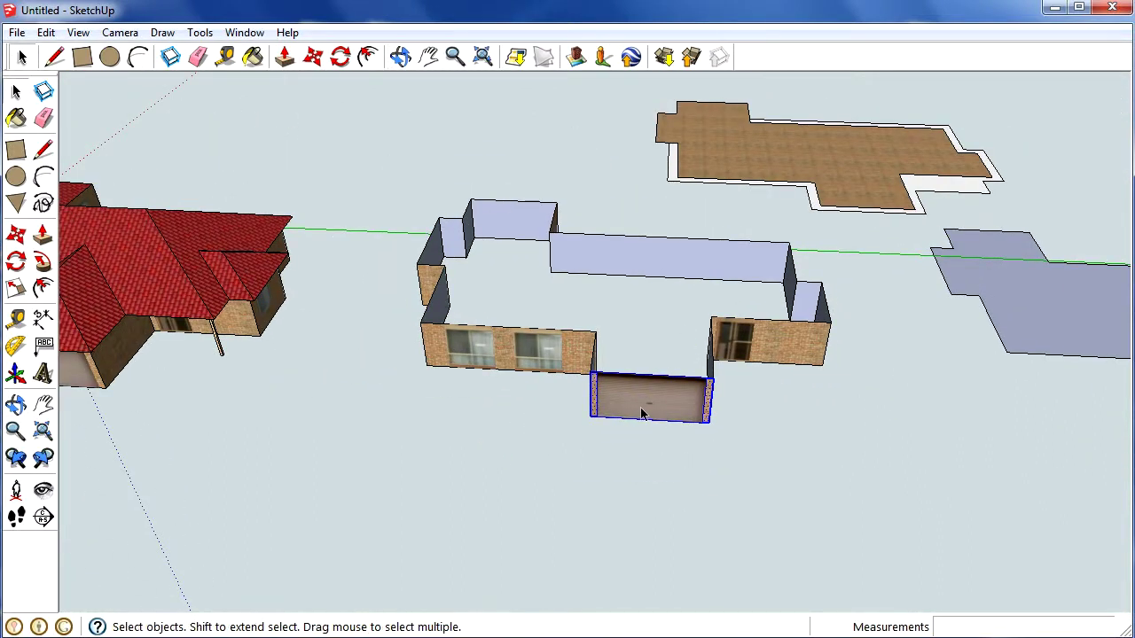
pyautogui.rightClick(642, 408)
pyautogui.click(730, 563)
pyautogui.press('m')
pyautogui.click(648, 408)
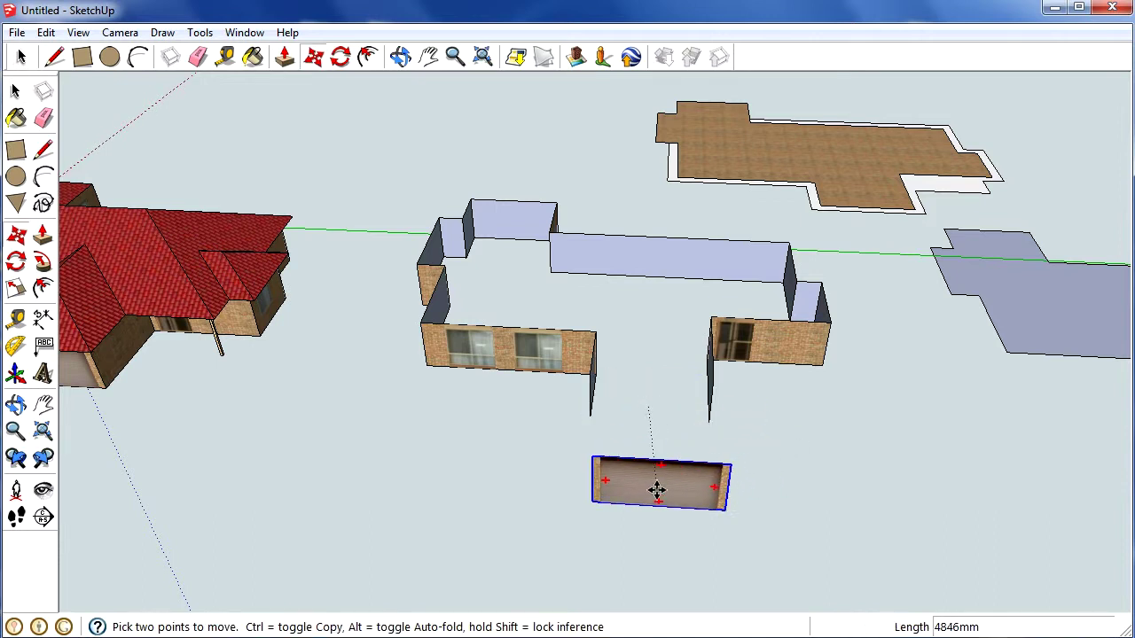
pyautogui.click(648, 502)
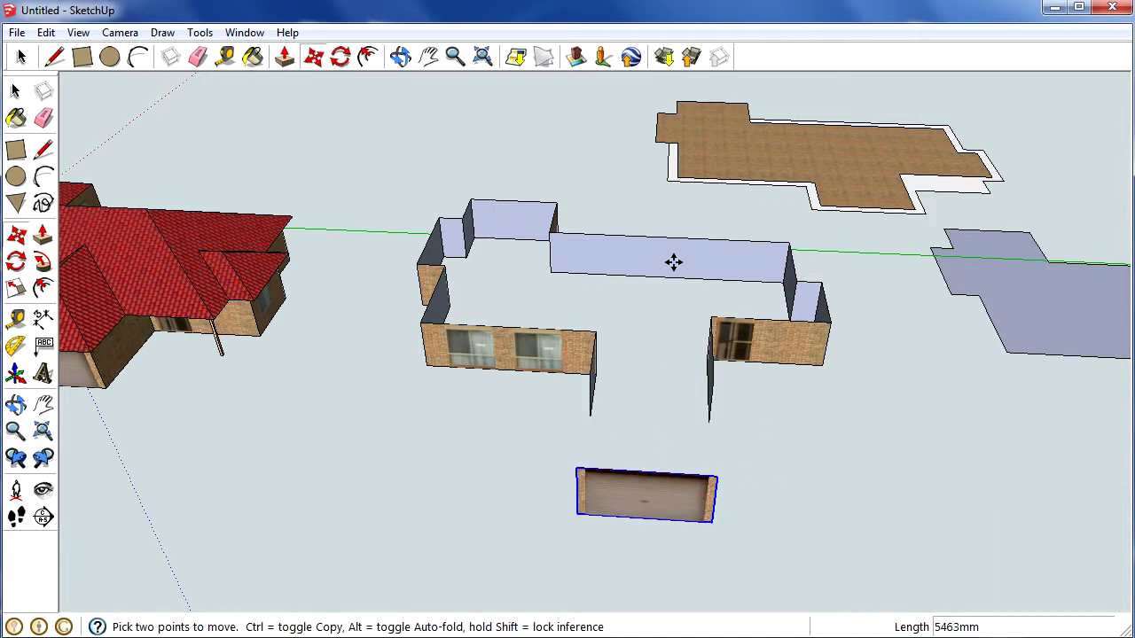
# - Group the short end wall and move it away from the others
pyautogui.click(399, 56)
pyautogui.moveTo(638, 417); pyautogui.dragTo(785, 398)
pyautogui.press('space')
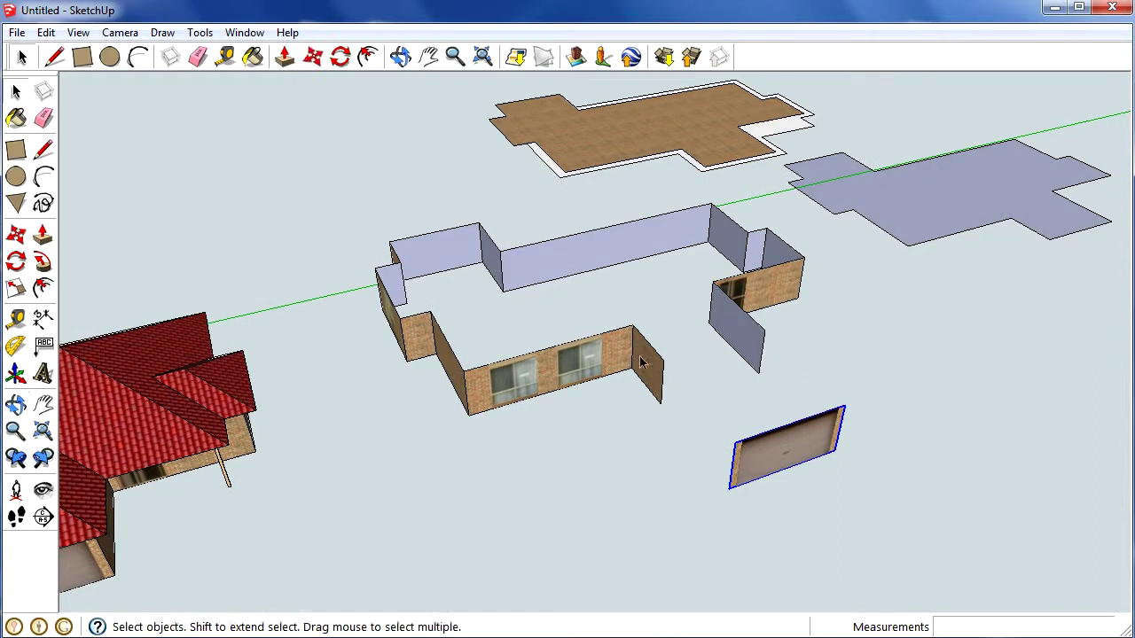
pyautogui.moveTo(615, 298); pyautogui.dragTo(693, 429)
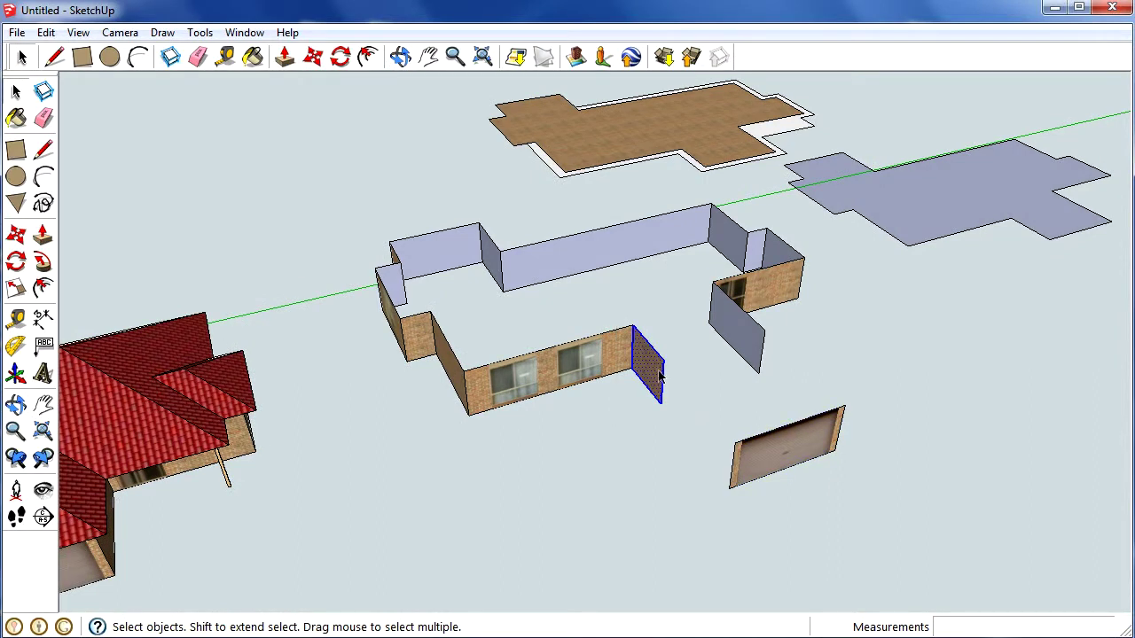
pyautogui.rightClick(659, 376)
pyautogui.click(718, 518)
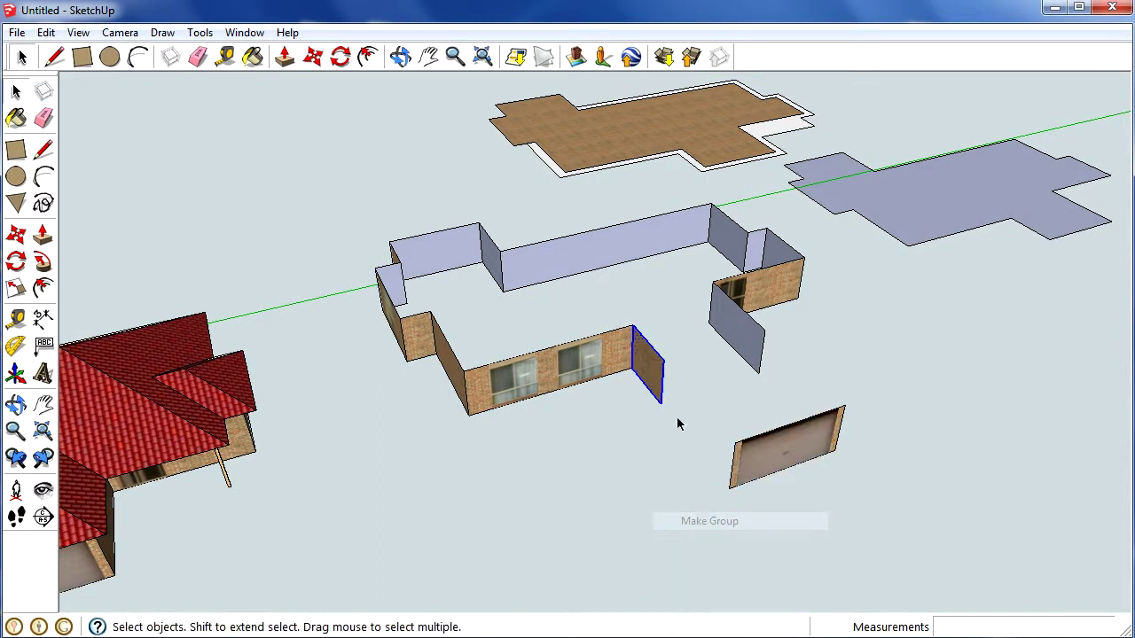
pyautogui.press('m')
pyautogui.click(648, 343)
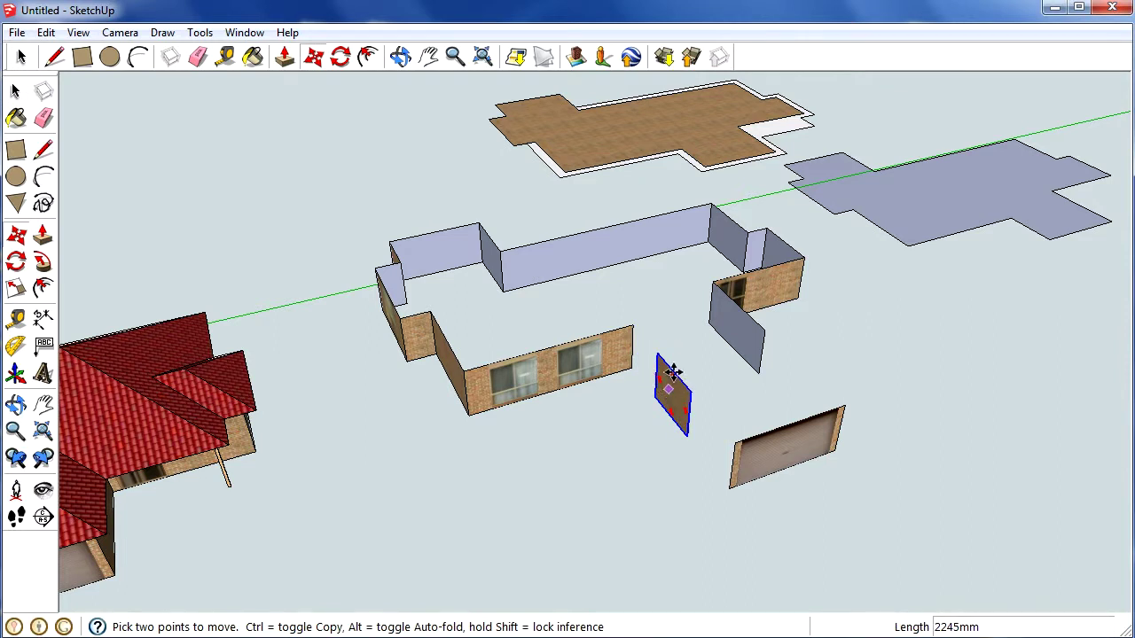
pyautogui.click(671, 370)
pyautogui.press('space')
# - Make the small brick wall face its own group
pyautogui.click(745, 342)
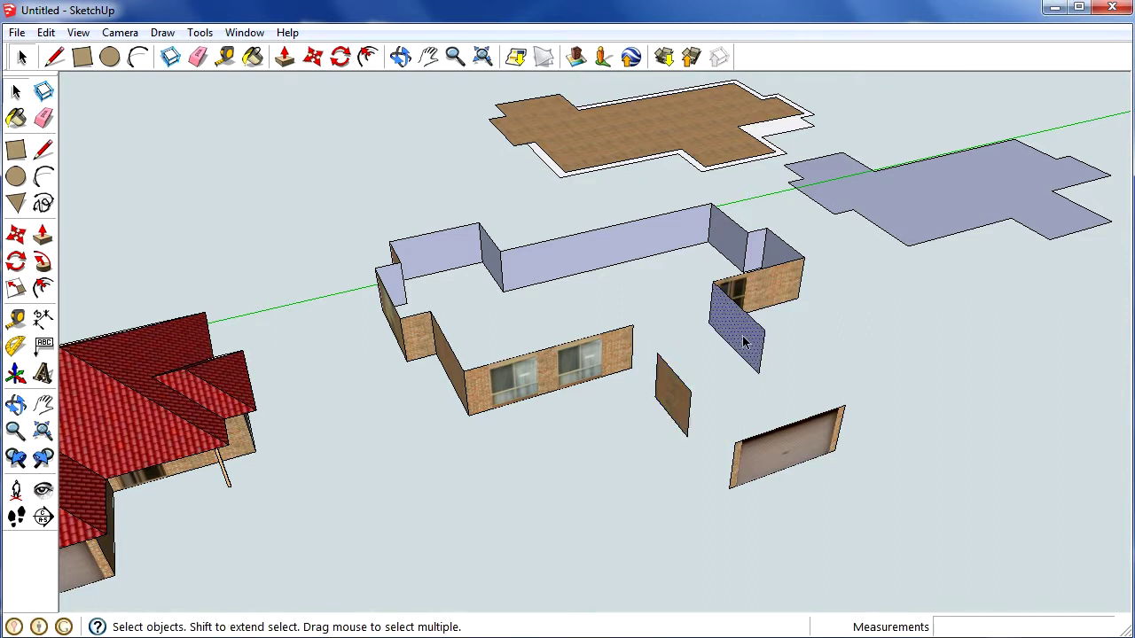
pyautogui.click(401, 56)
pyautogui.moveTo(425, 195); pyautogui.dragTo(770, 507)
pyautogui.scroll(5, 710, 443)
pyautogui.press('space')
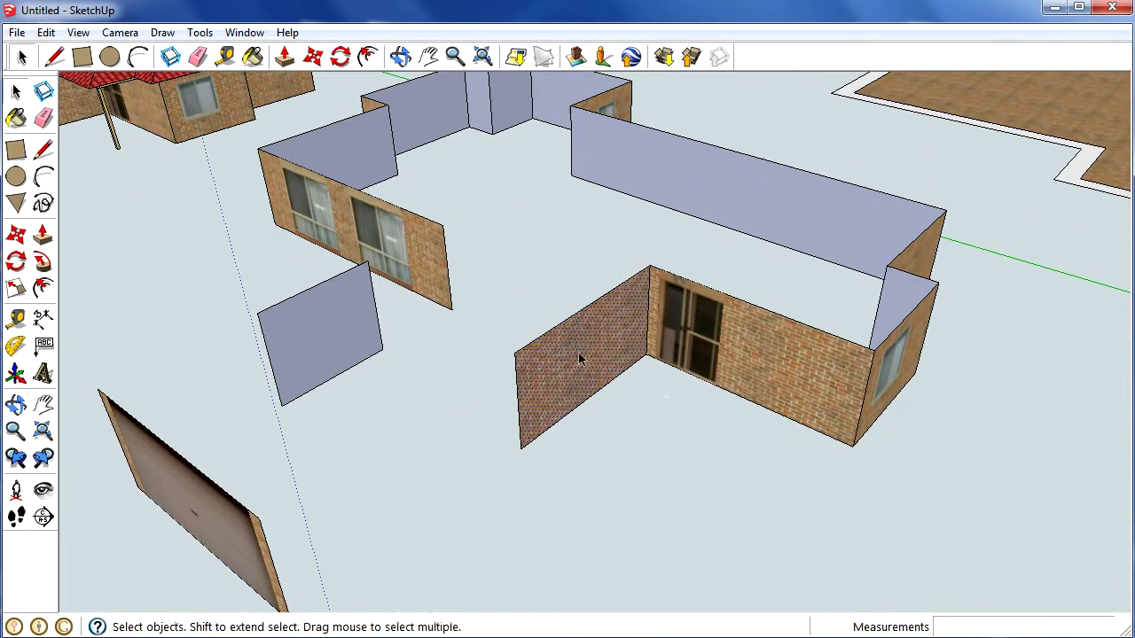
pyautogui.click(569, 362)
pyautogui.rightClick(562, 351)
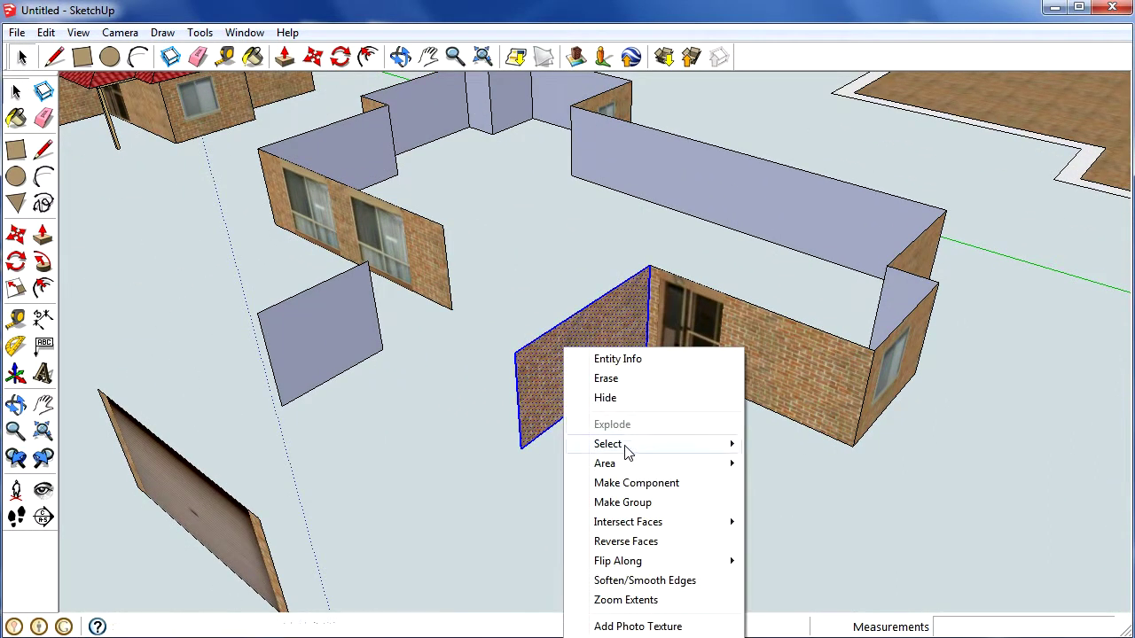
pyautogui.click(585, 504)
# - Group the long brick wall together with its door
pyautogui.click(733, 329)
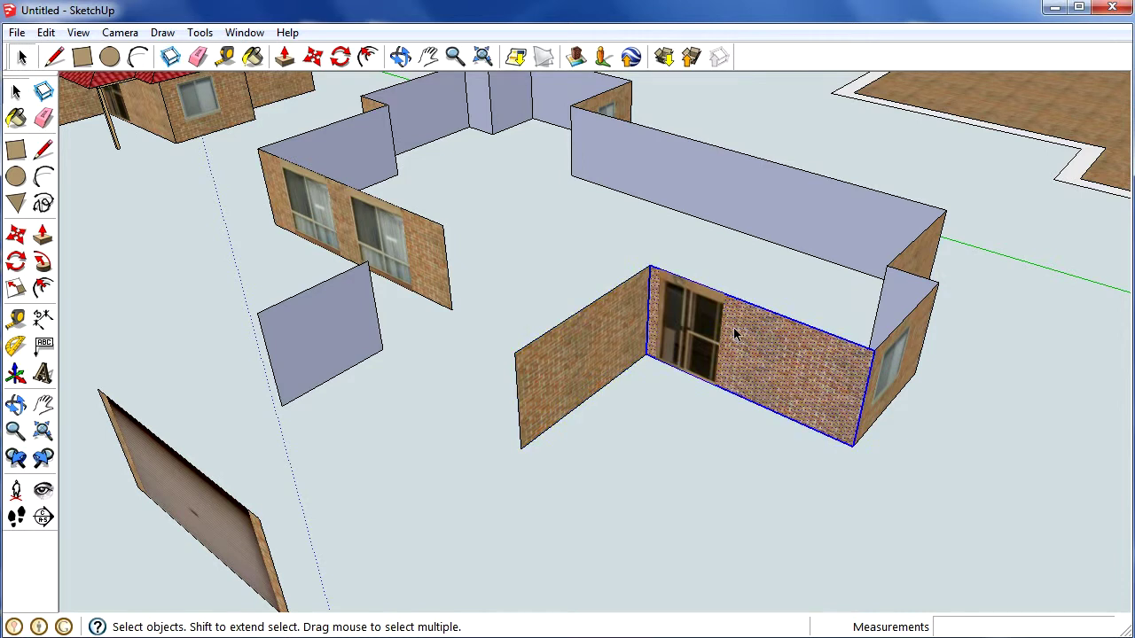
pyautogui.keyDown('shift'); pyautogui.click(712, 325); pyautogui.keyUp('shift')
pyautogui.rightClick(754, 340)
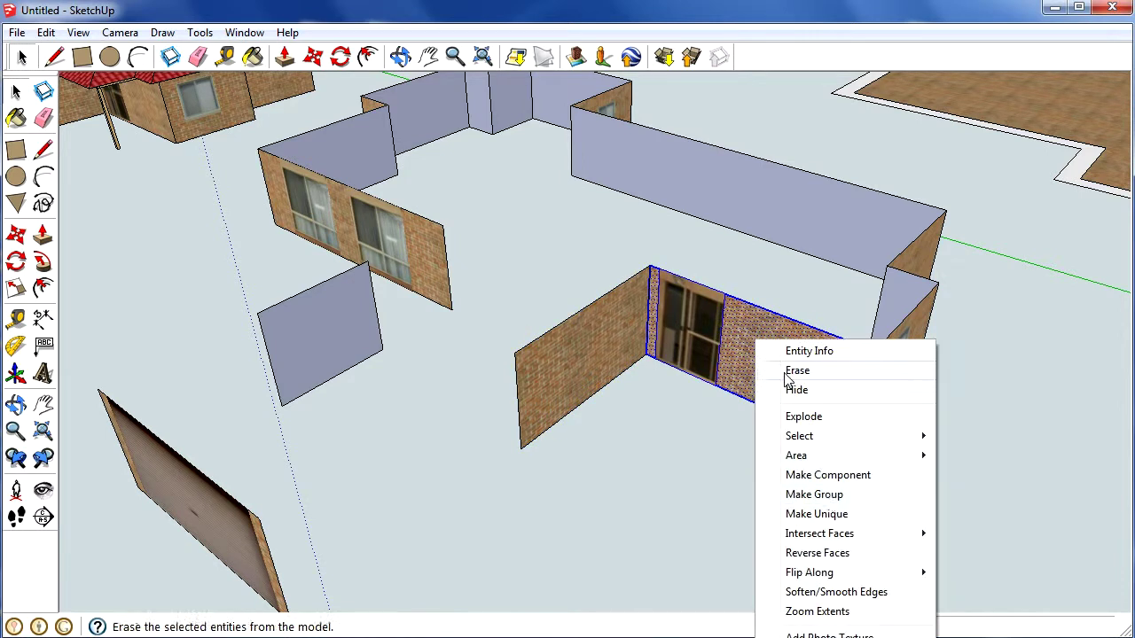
pyautogui.click(812, 495)
# - Group the wall with the small window and move it further left
pyautogui.click(895, 363)
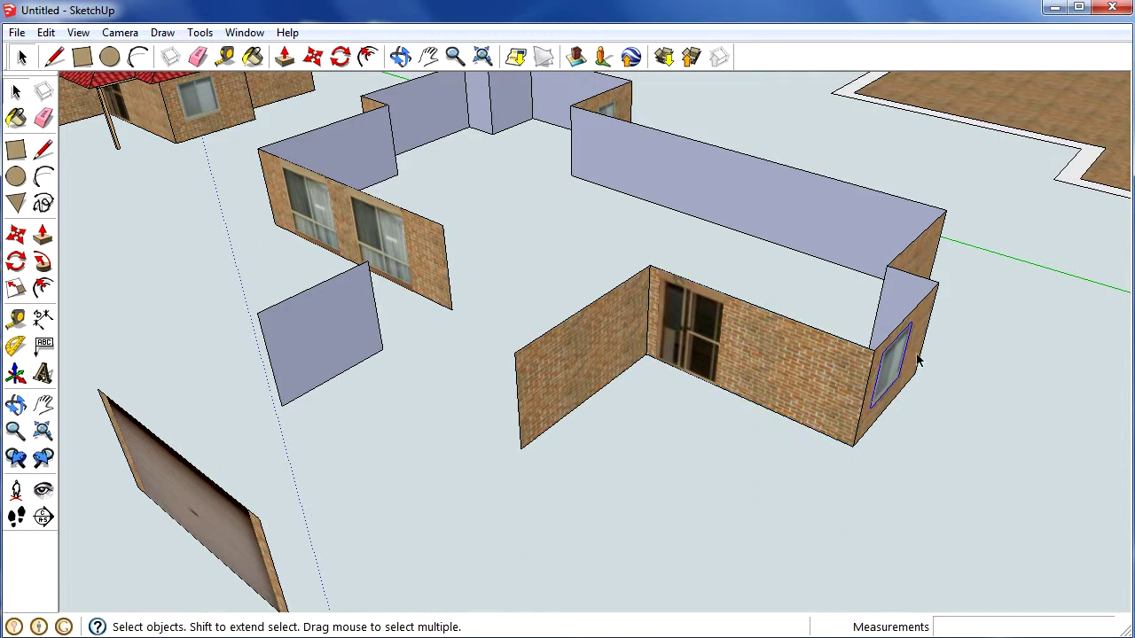
pyautogui.click(400, 56)
pyautogui.moveTo(730, 319); pyautogui.dragTo(523, 281)
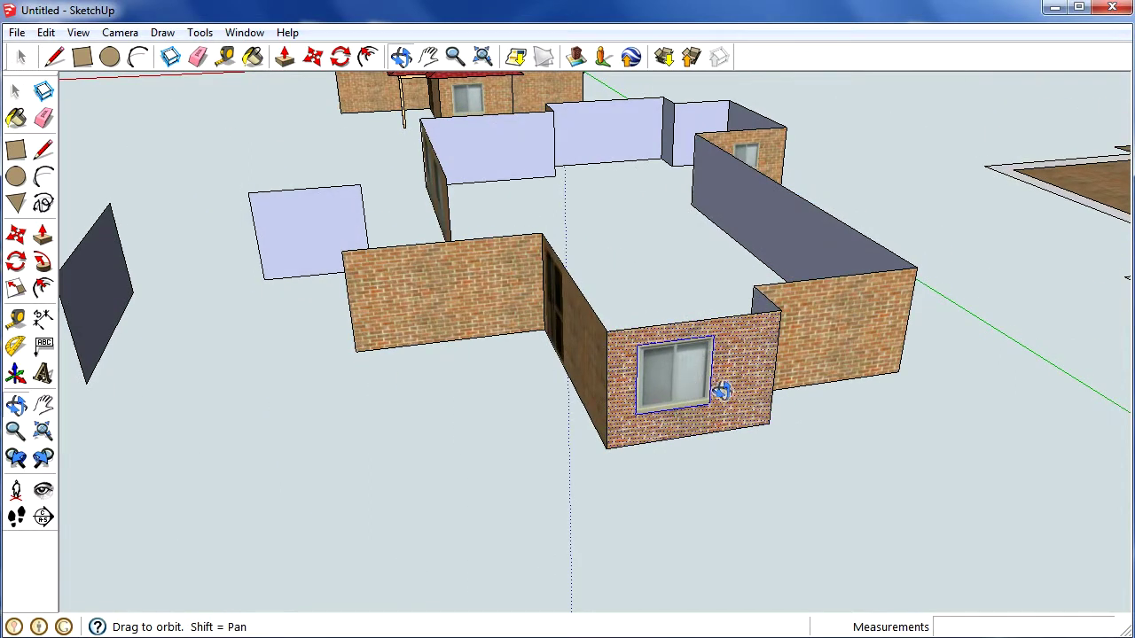
pyautogui.press('space')
pyautogui.rightClick(690, 383)
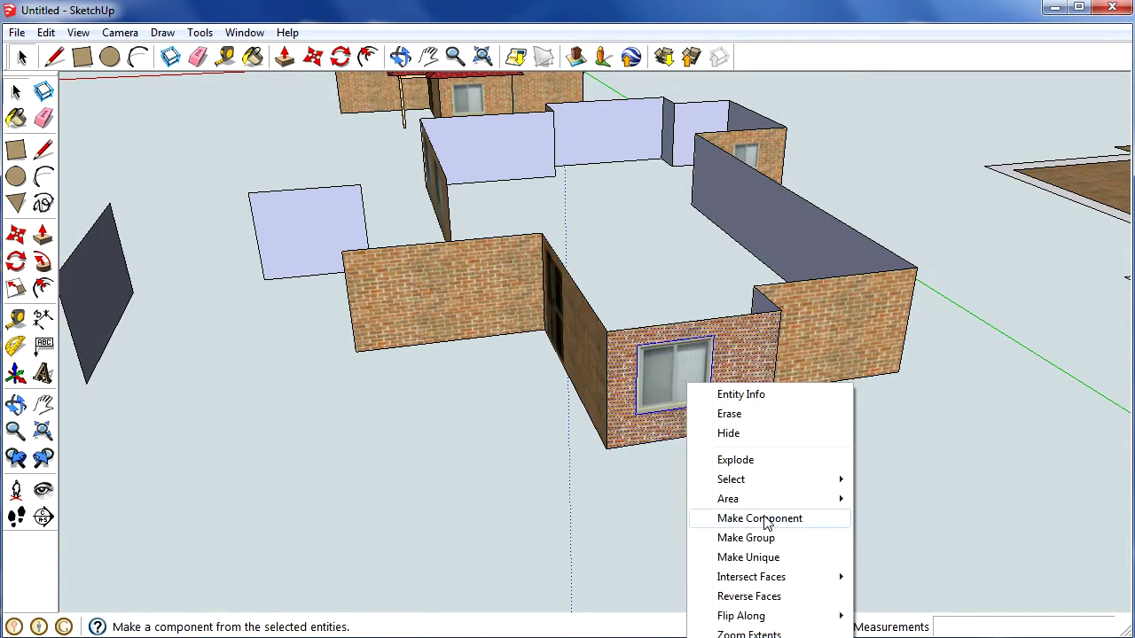
pyautogui.click(760, 538)
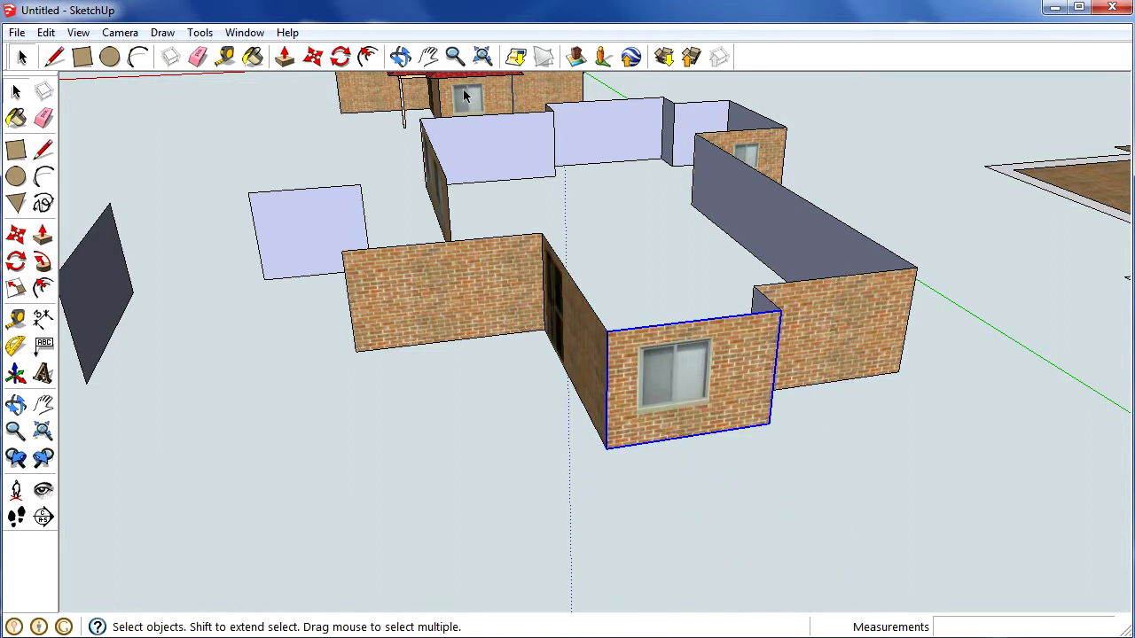
pyautogui.click(400, 57)
pyautogui.moveTo(824, 350); pyautogui.dragTo(692, 367)
pyautogui.press('m')
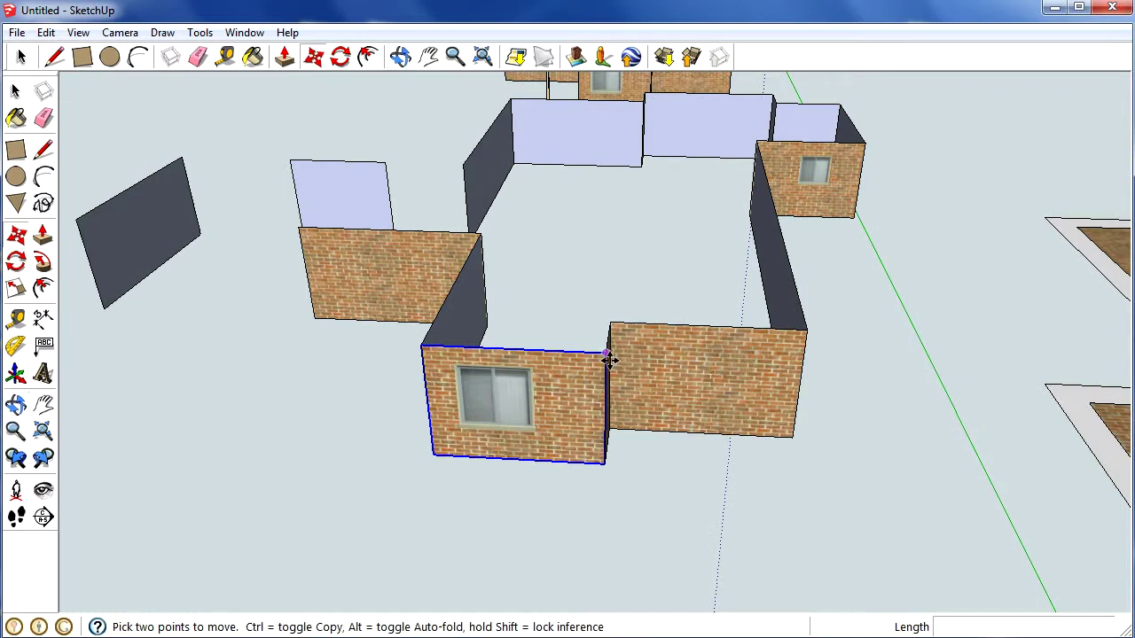
pyautogui.click(552, 373)
pyautogui.click(431, 380)
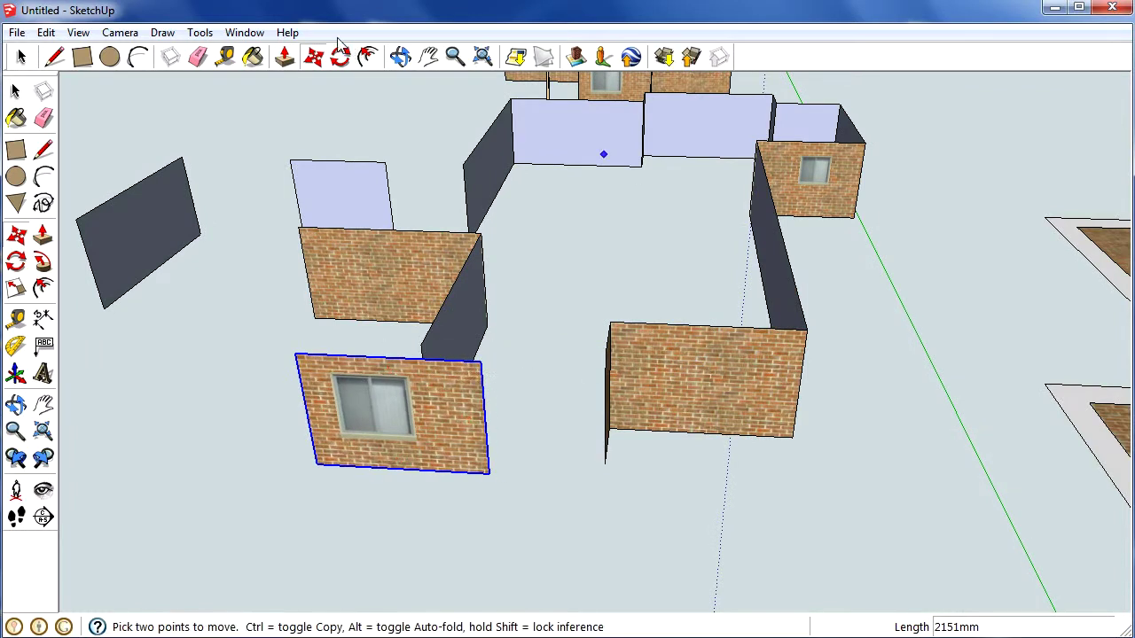
# - Select the larger brick face of the long wing with its edges and group it
pyautogui.click(400, 57)
pyautogui.moveTo(638, 363); pyautogui.dragTo(394, 358)
pyautogui.press('space')
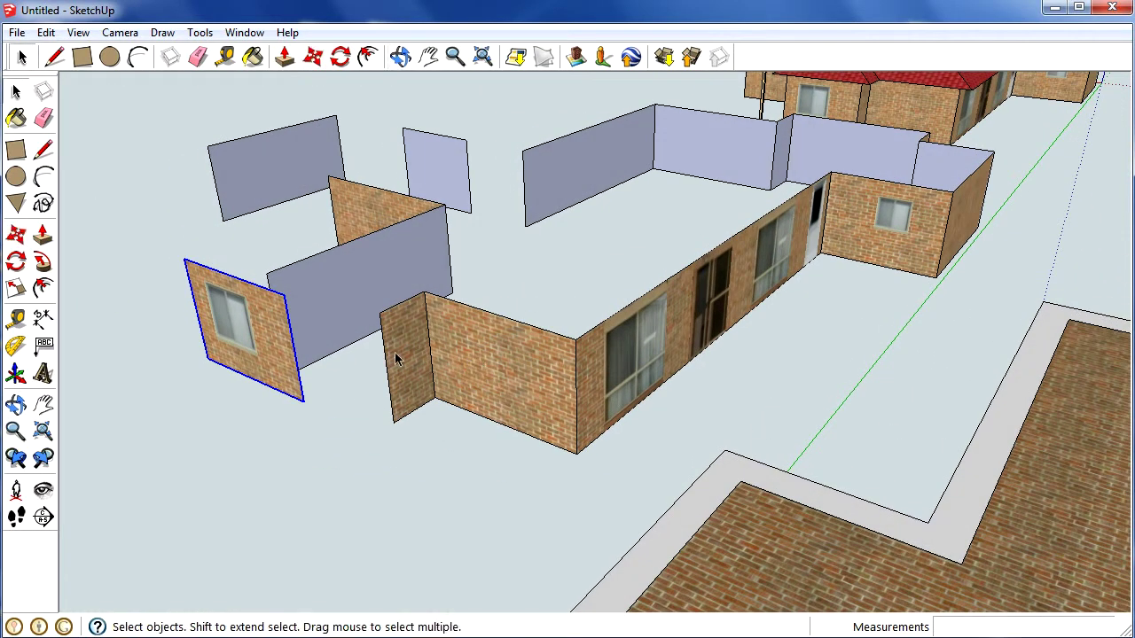
pyautogui.click(397, 354)
pyautogui.doubleClick(407, 348)
pyautogui.rightClick(409, 349)
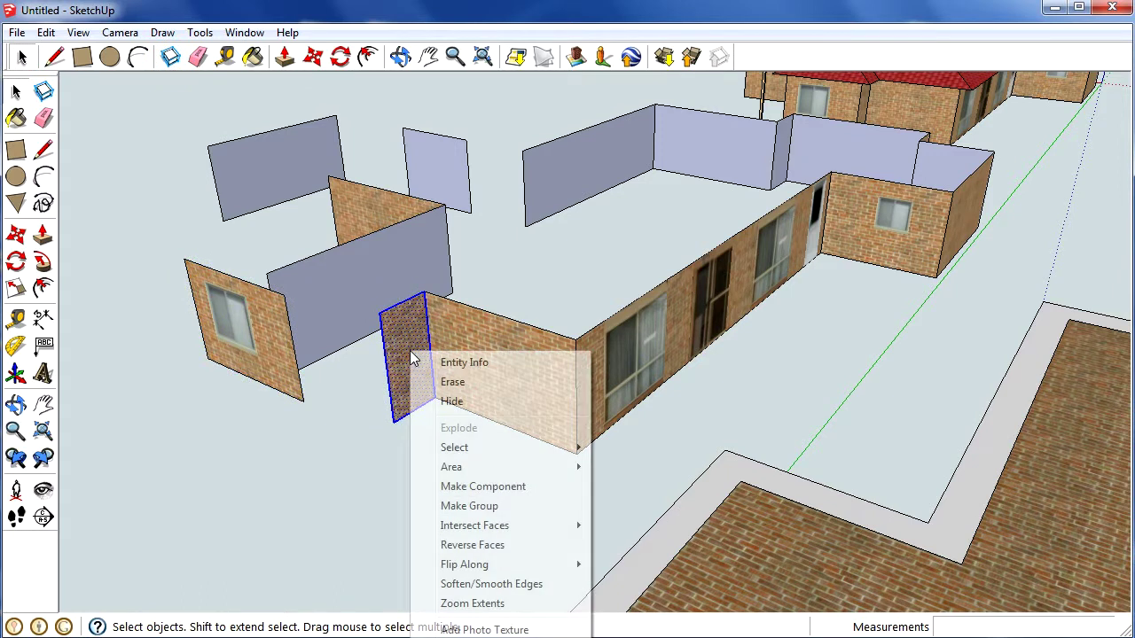
pyautogui.doubleClick(490, 392)
pyautogui.rightClick(490, 391)
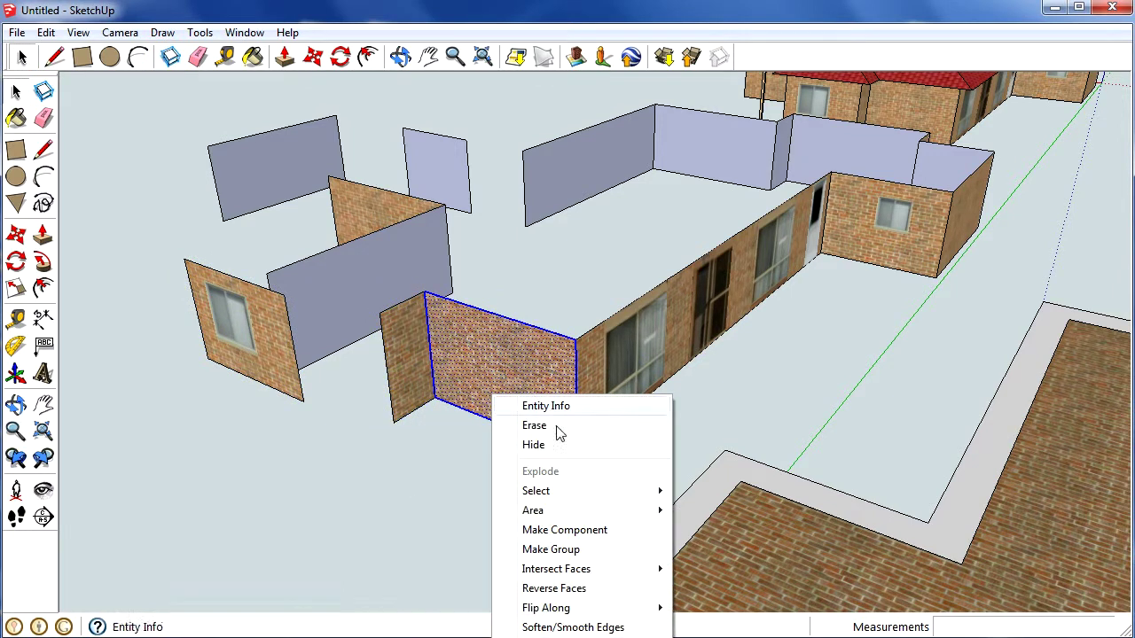
pyautogui.click(550, 549)
pyautogui.click(400, 57)
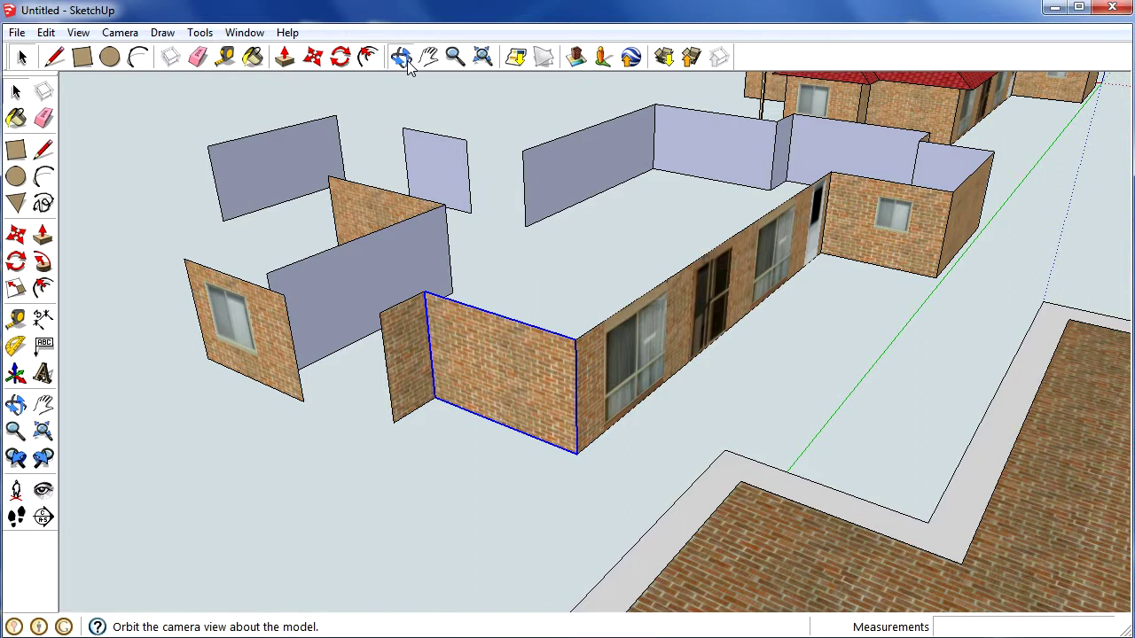
pyautogui.moveTo(586, 330); pyautogui.dragTo(540, 375)
# - Group the long textured brick wall with its window, door and end panels
pyautogui.press('space')
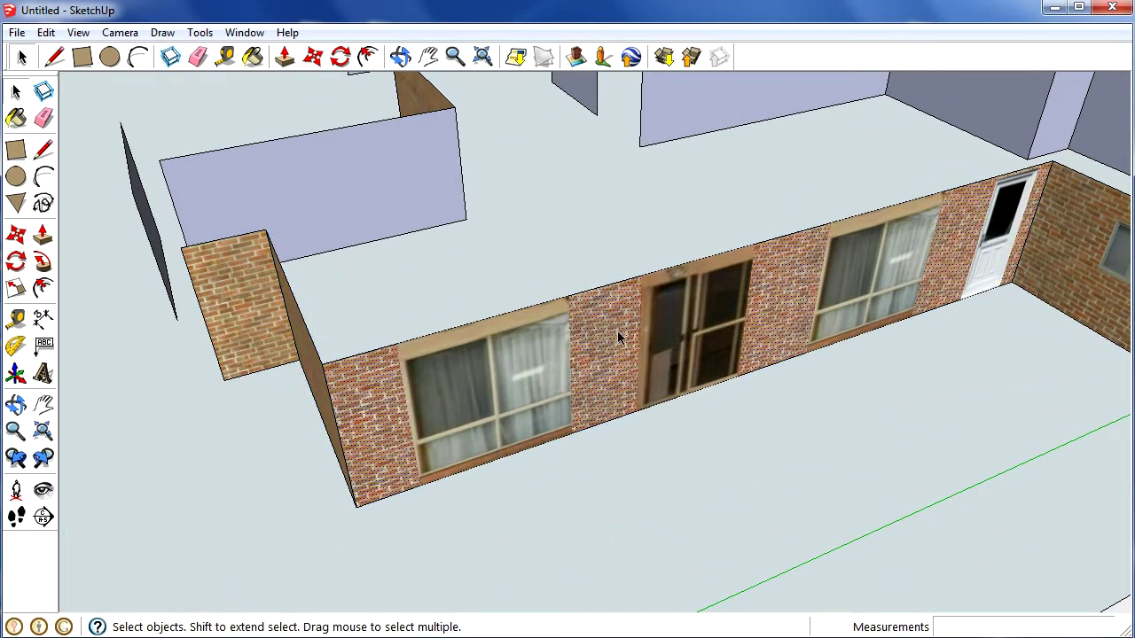
pyautogui.click(606, 342)
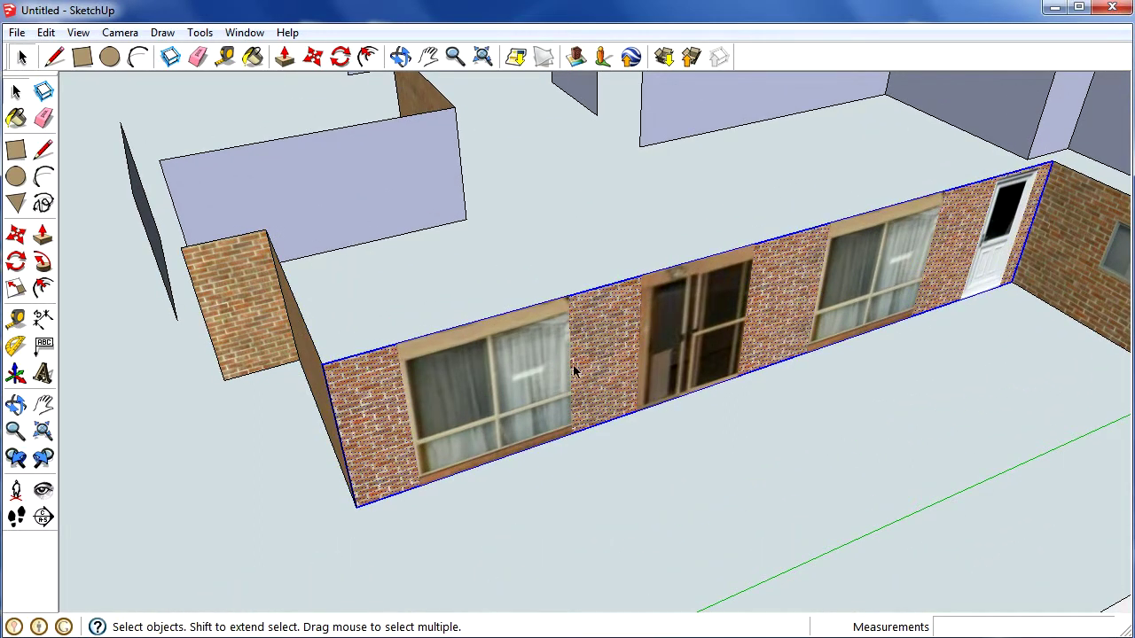
pyautogui.keyDown('shift'); pyautogui.click(501, 393); pyautogui.keyUp('shift')
pyautogui.keyDown('shift'); pyautogui.click(709, 341); pyautogui.keyUp('shift')
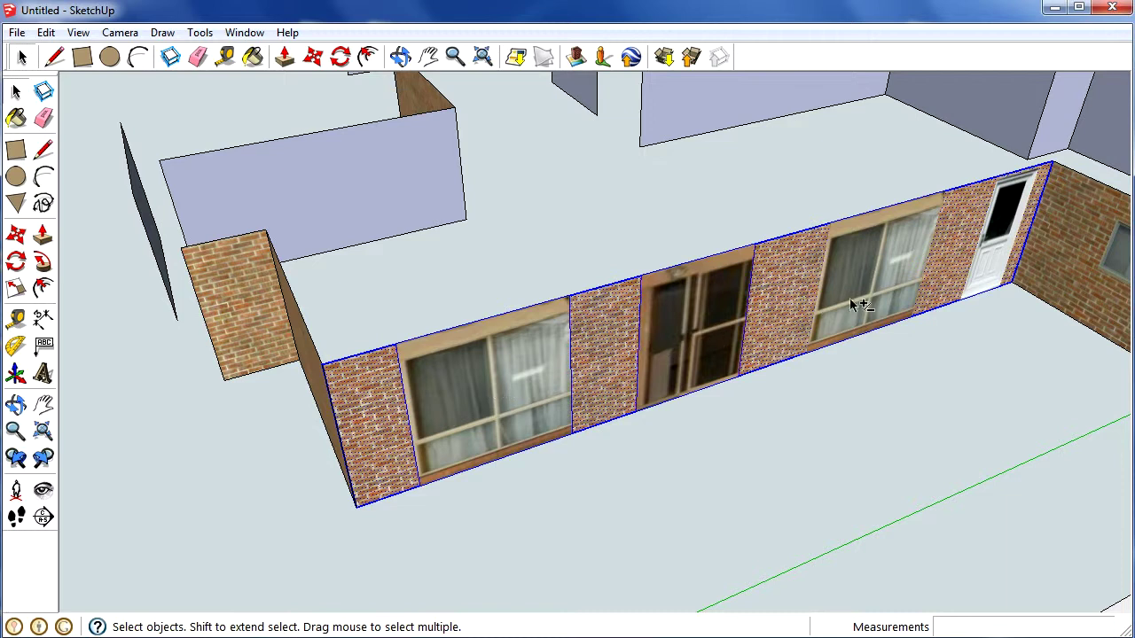
pyautogui.keyDown('shift'); pyautogui.click(882, 296); pyautogui.keyUp('shift')
pyautogui.keyDown('shift'); pyautogui.click(1019, 247); pyautogui.keyUp('shift')
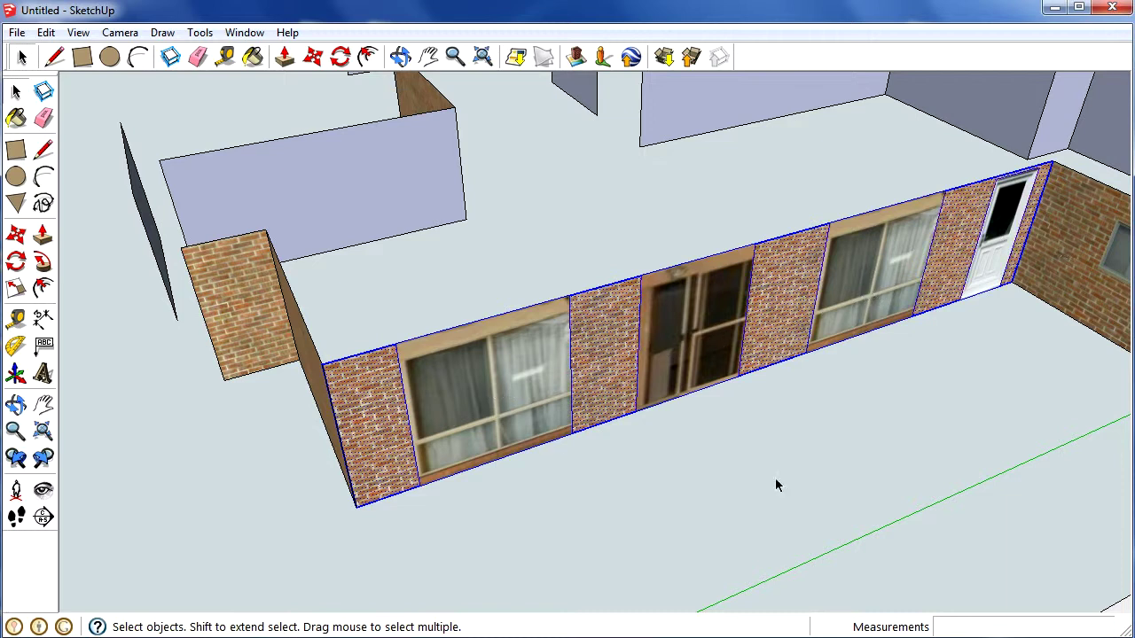
pyautogui.rightClick(663, 317)
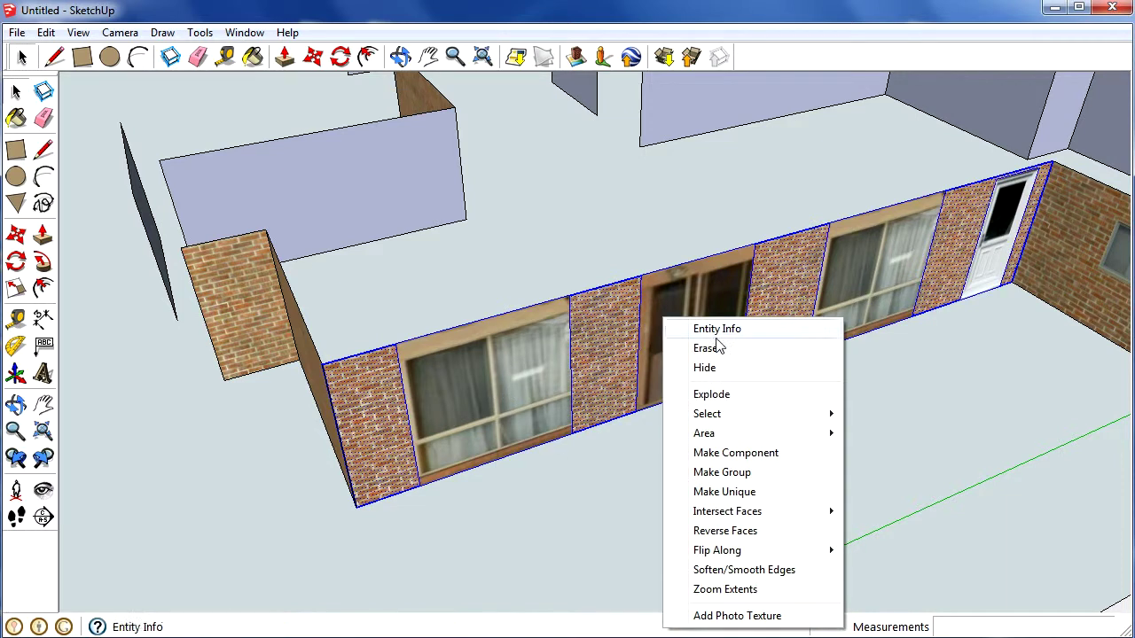
pyautogui.click(721, 476)
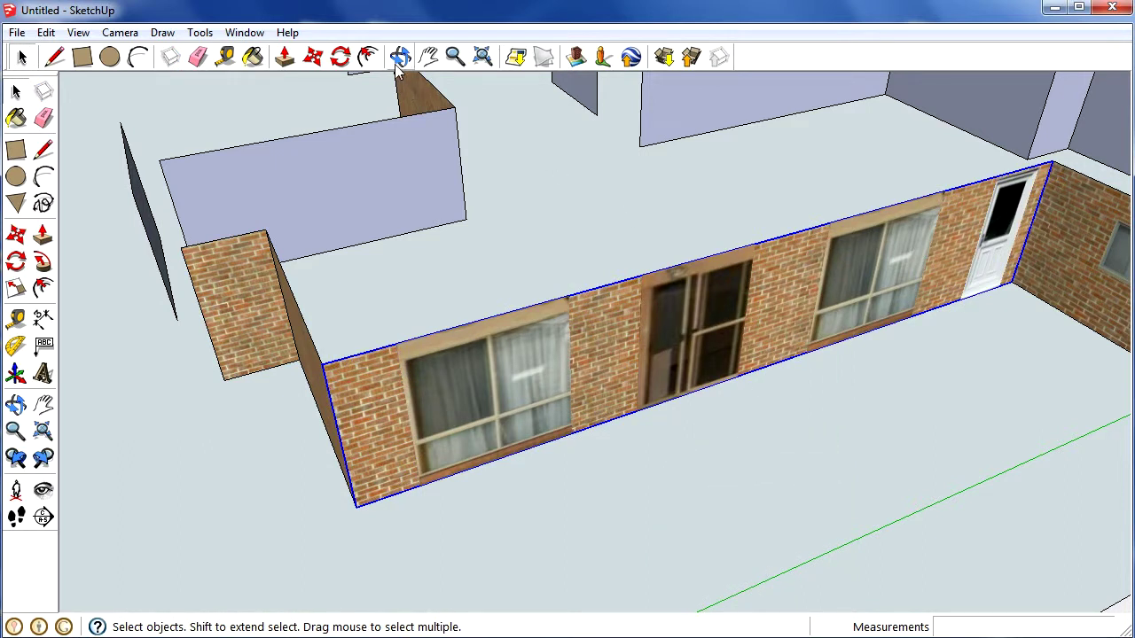
# - Deselect the wall group and finish grouping the piece by the side-wall window
pyautogui.click(398, 59)
pyautogui.keyDown('shift'); pyautogui.moveTo(687, 385); pyautogui.dragTo(613, 519); pyautogui.keyUp('shift')
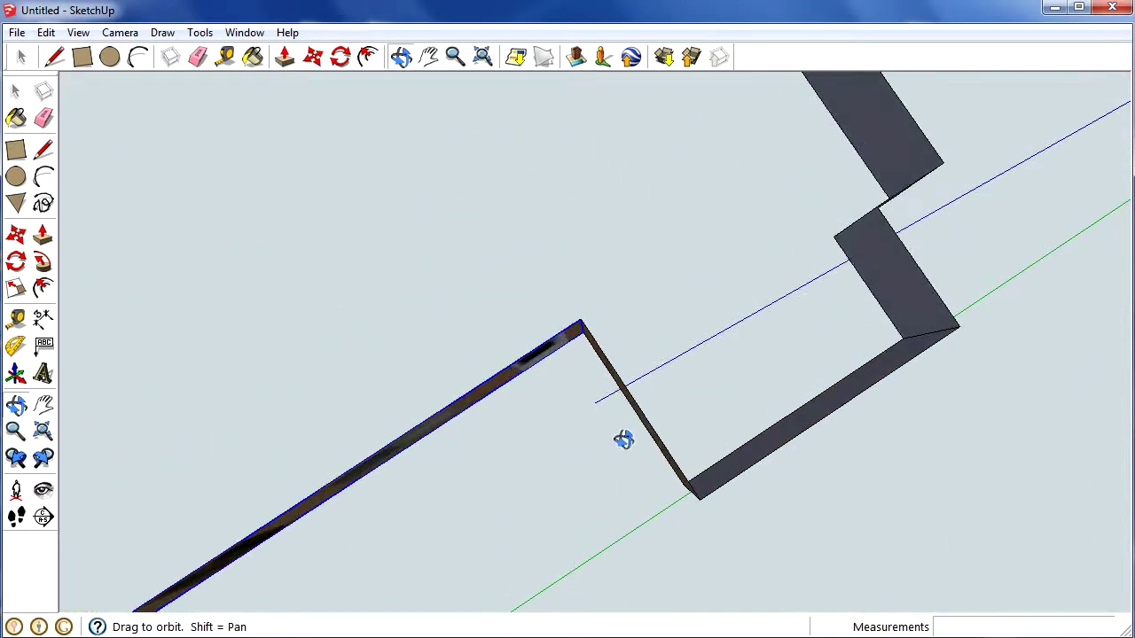
pyautogui.moveTo(621, 438); pyautogui.dragTo(679, 233)
pyautogui.press('space')
pyautogui.click(642, 358)
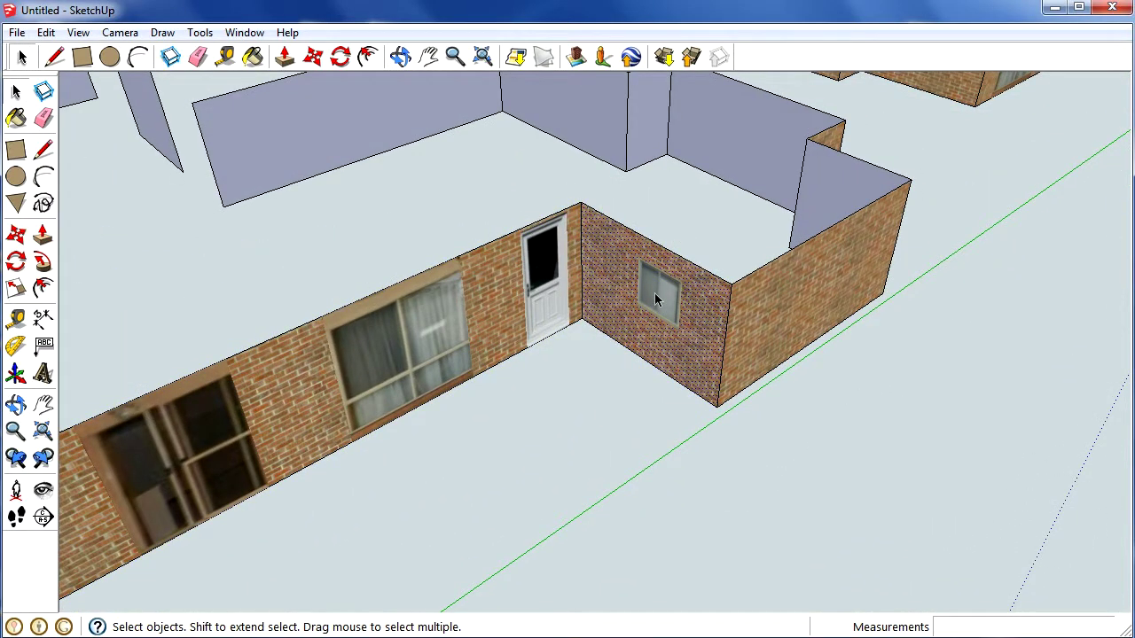
pyautogui.rightClick(657, 294)
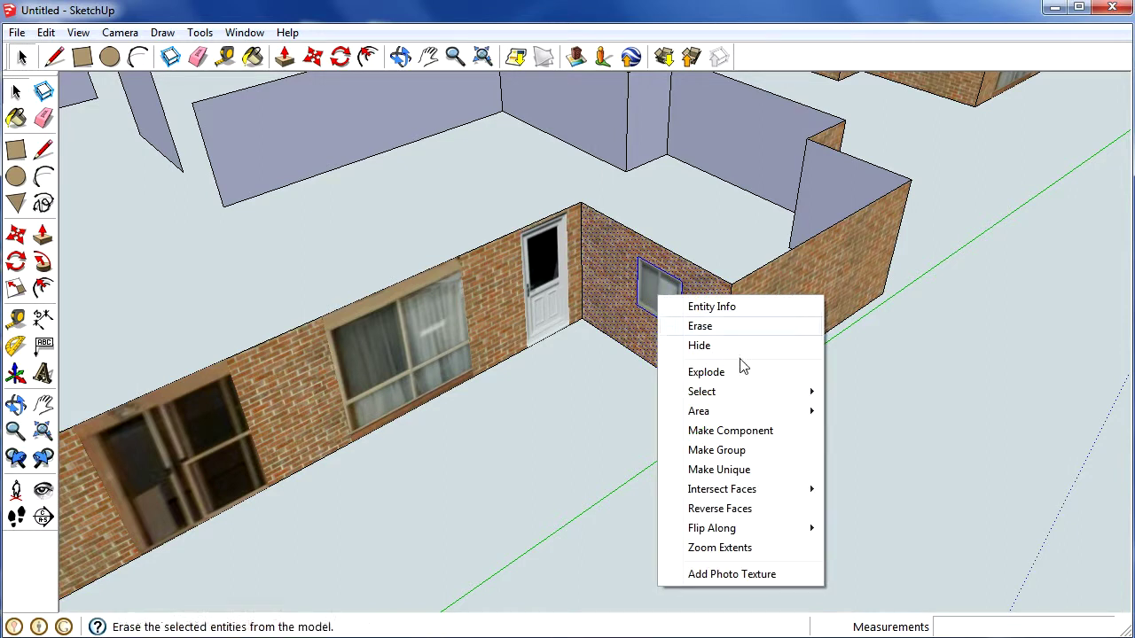
pyautogui.click(718, 450)
# - Select the right brick side wall face and make it a group
pyautogui.rightClick(798, 311)
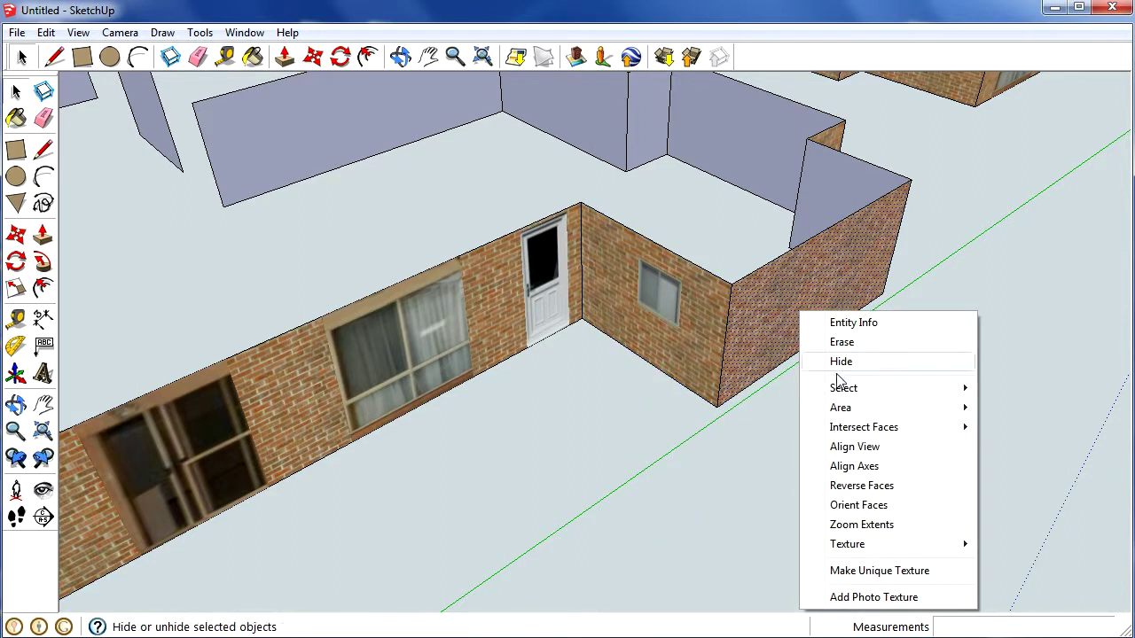
pyautogui.click(773, 319)
pyautogui.rightClick(773, 319)
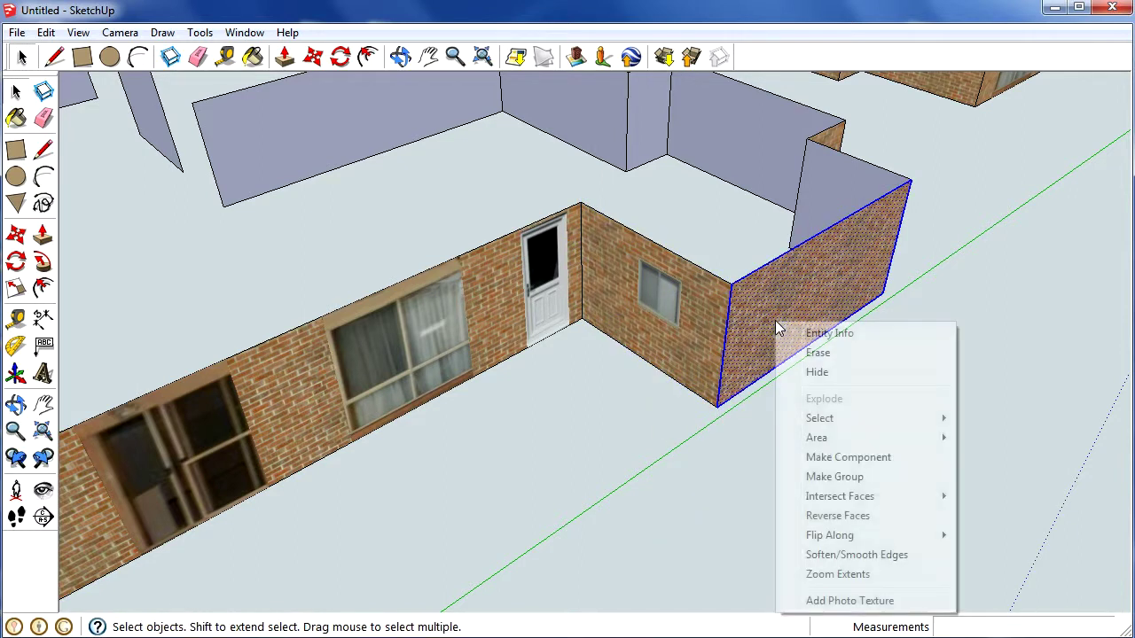
pyautogui.click(832, 476)
pyautogui.click(400, 57)
pyautogui.moveTo(381, 221); pyautogui.dragTo(384, 335)
pyautogui.press('space')
# - Group the left corner brick wall and the short edge piece between walls
pyautogui.click(384, 335)
pyautogui.rightClick(386, 330)
pyautogui.click(426, 486)
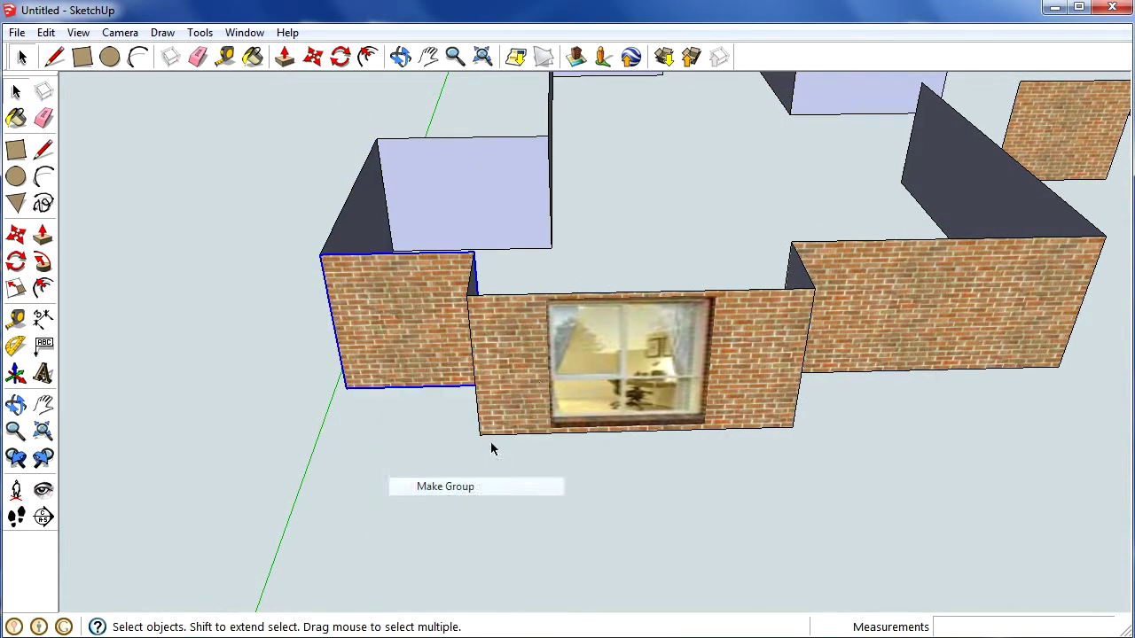
pyautogui.click(474, 295)
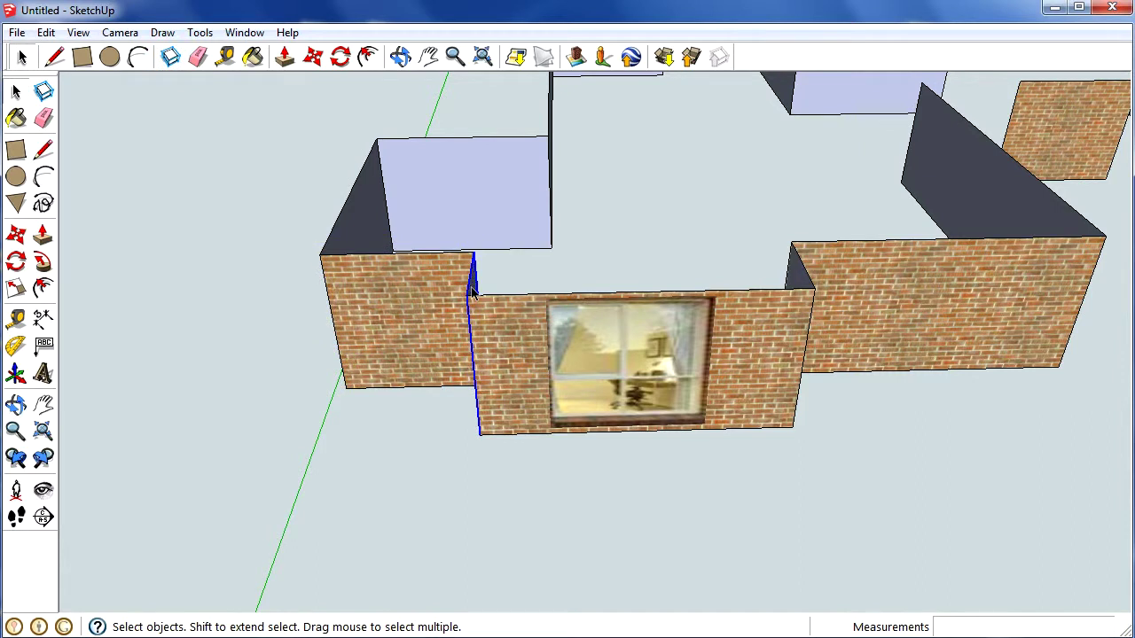
pyautogui.rightClick(475, 295)
pyautogui.click(523, 443)
# - Group the wall around the window and nudge it slightly left
pyautogui.click(571, 365)
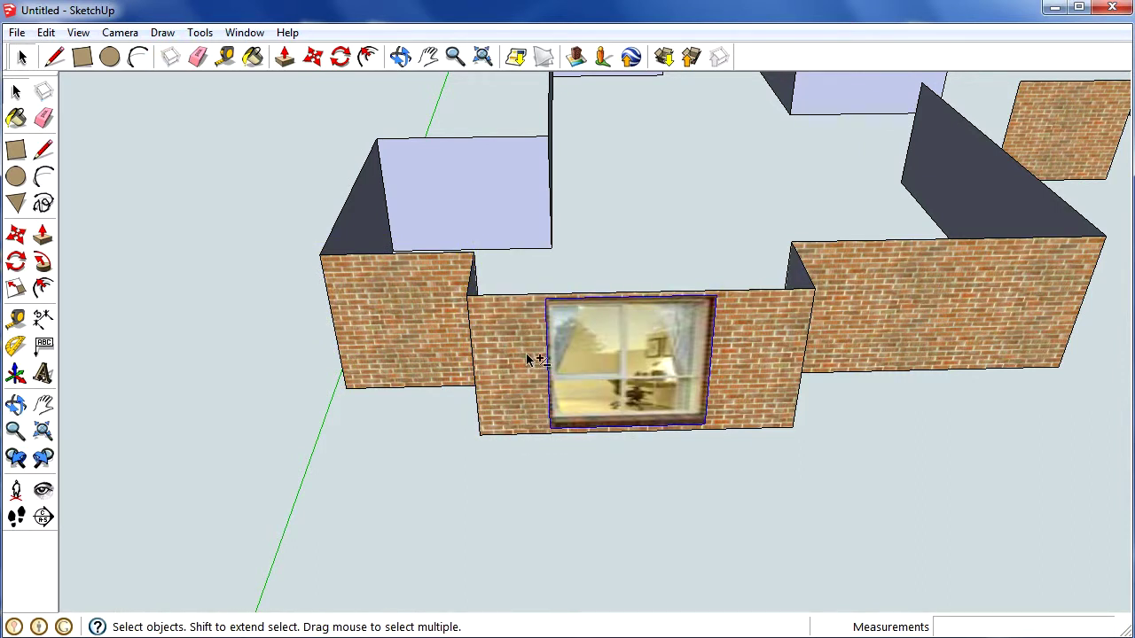
pyautogui.click(529, 358)
pyautogui.rightClick(528, 358)
pyautogui.click(594, 513)
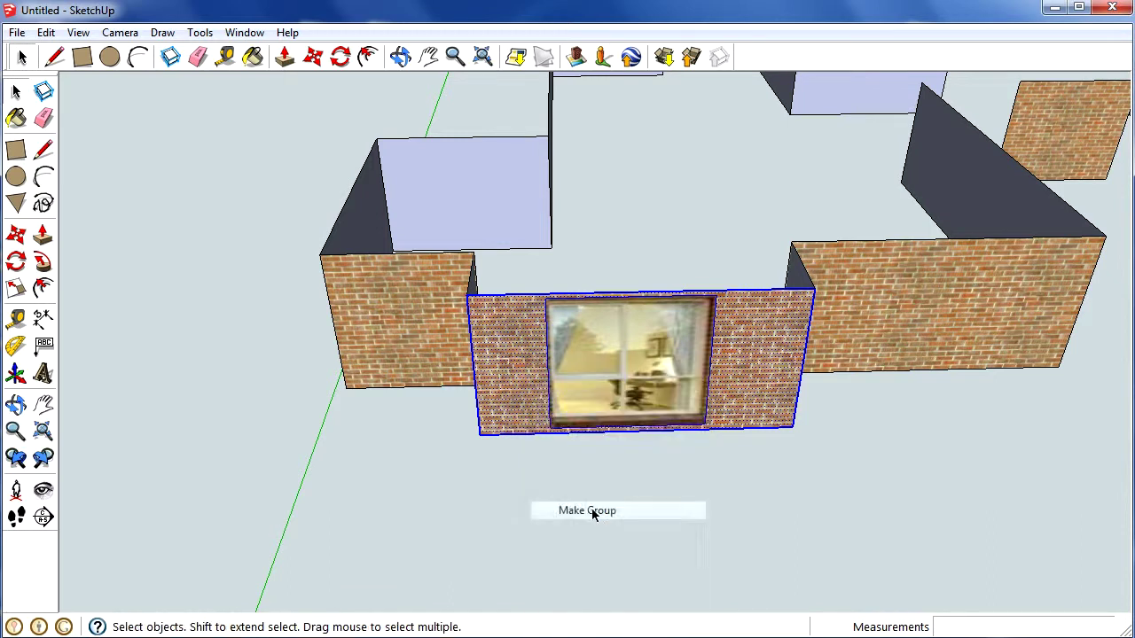
pyautogui.press('m')
pyautogui.moveTo(748, 365); pyautogui.dragTo(700, 359)
# - From another side, group the small wall piece and the long brick wall
pyautogui.click(400, 55)
pyautogui.moveTo(641, 182); pyautogui.dragTo(577, 322)
pyautogui.press('space')
pyautogui.rightClick(644, 328)
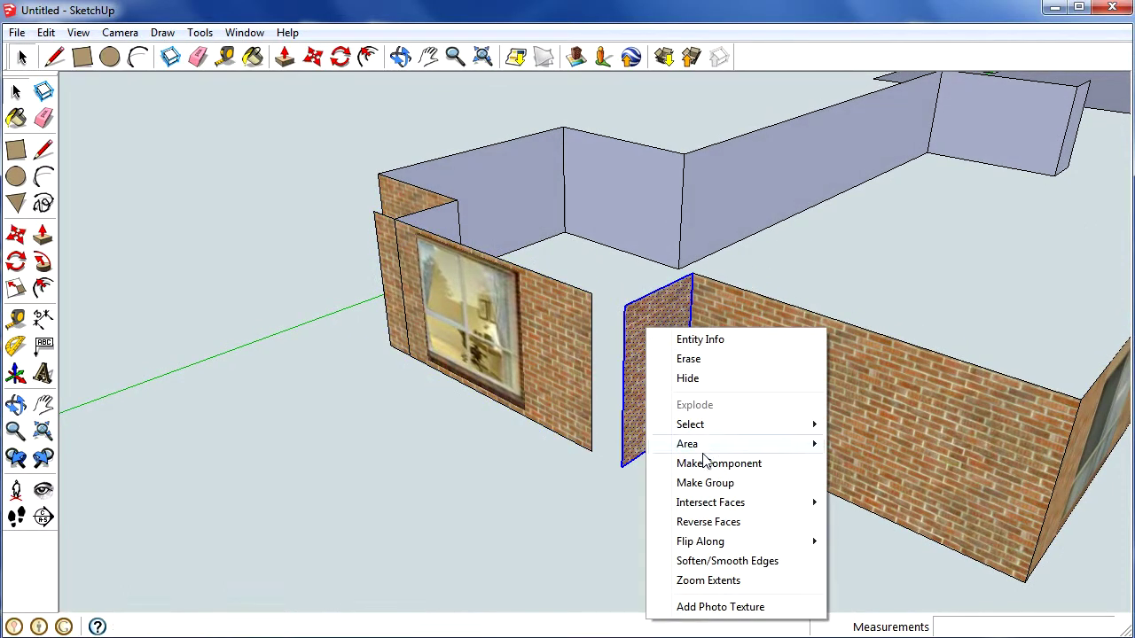
pyautogui.click(705, 484)
pyautogui.rightClick(809, 407)
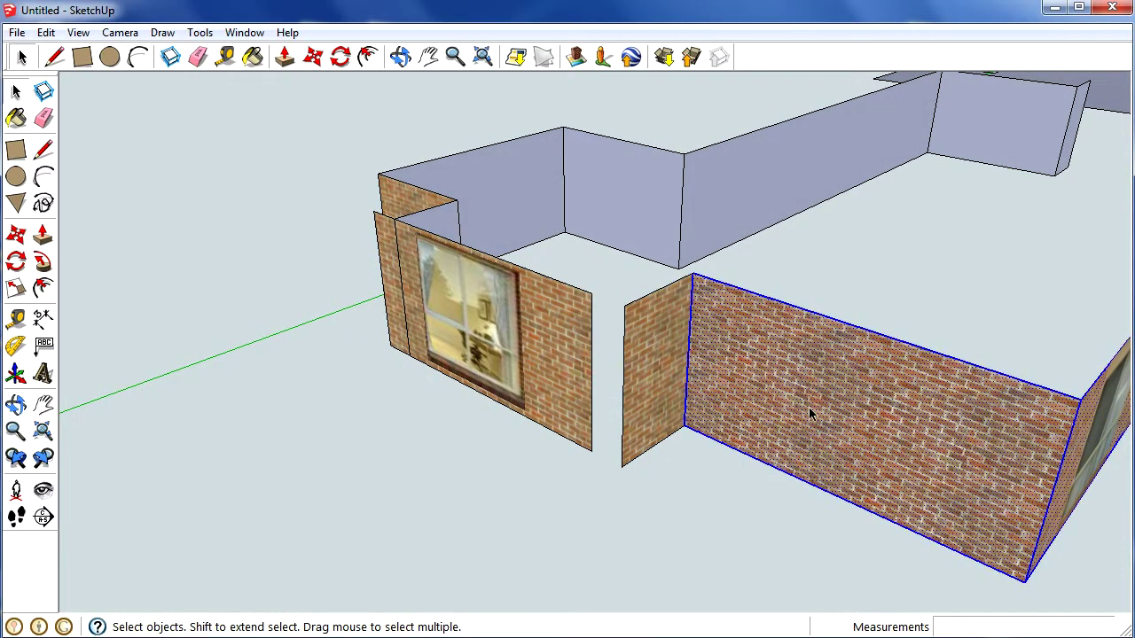
pyautogui.click(878, 565)
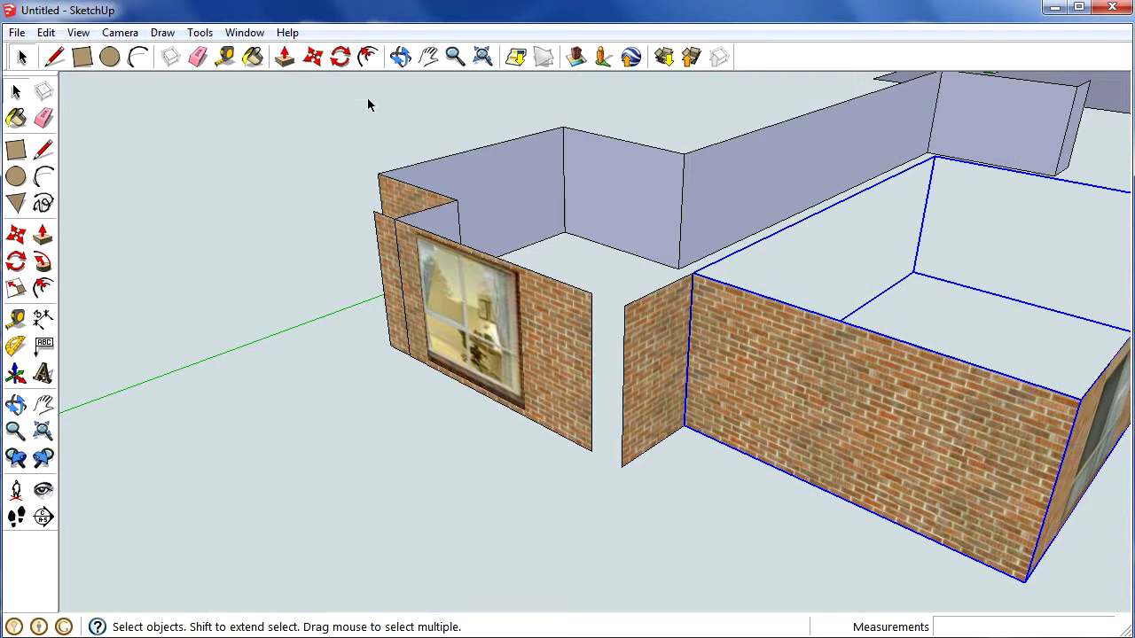
# - Undo the grouping that joined both front walls and group the front wall alone
pyautogui.click(400, 56)
pyautogui.moveTo(701, 339); pyautogui.dragTo(613, 356)
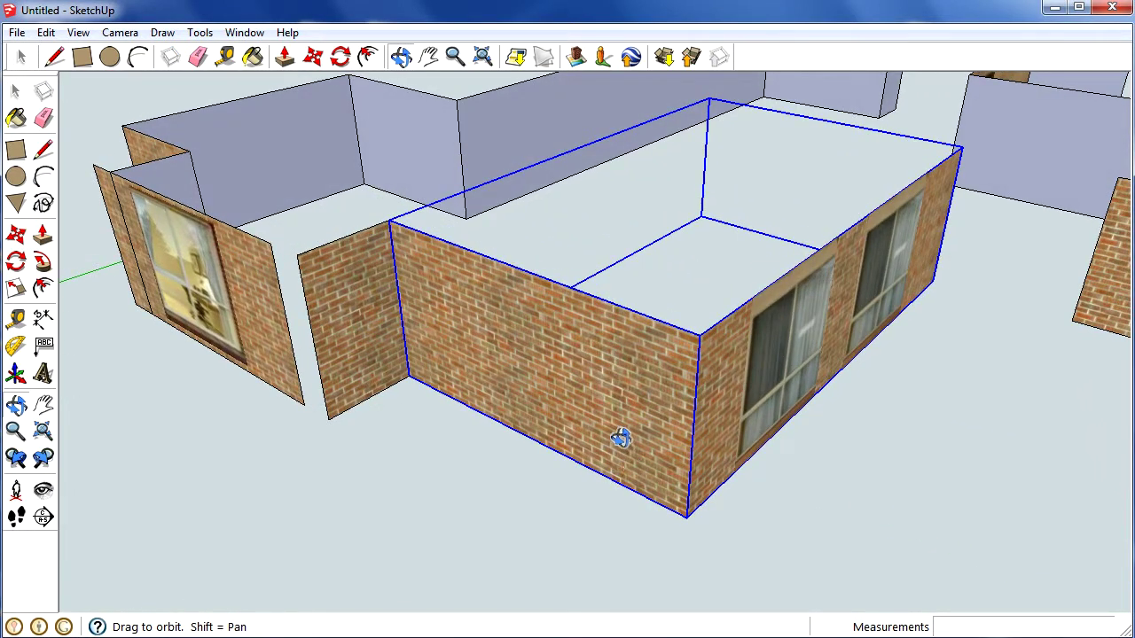
pyautogui.press('Delete')
pyautogui.hotkey('ctrl', 'z')
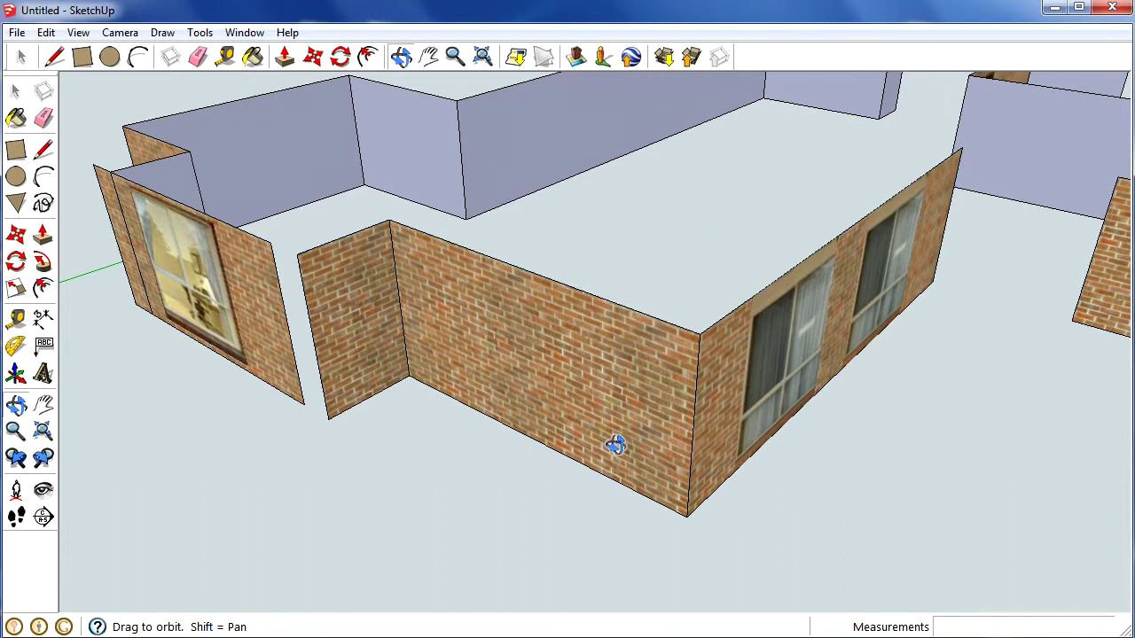
pyautogui.press('space')
pyautogui.click(573, 391)
pyautogui.rightClick(574, 391)
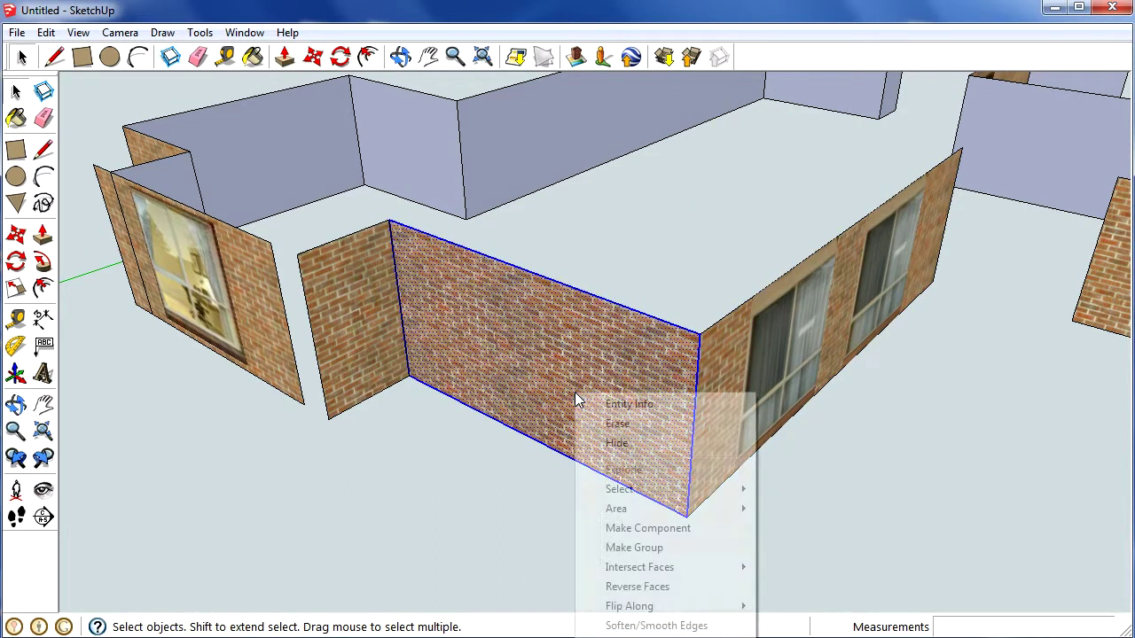
pyautogui.click(612, 547)
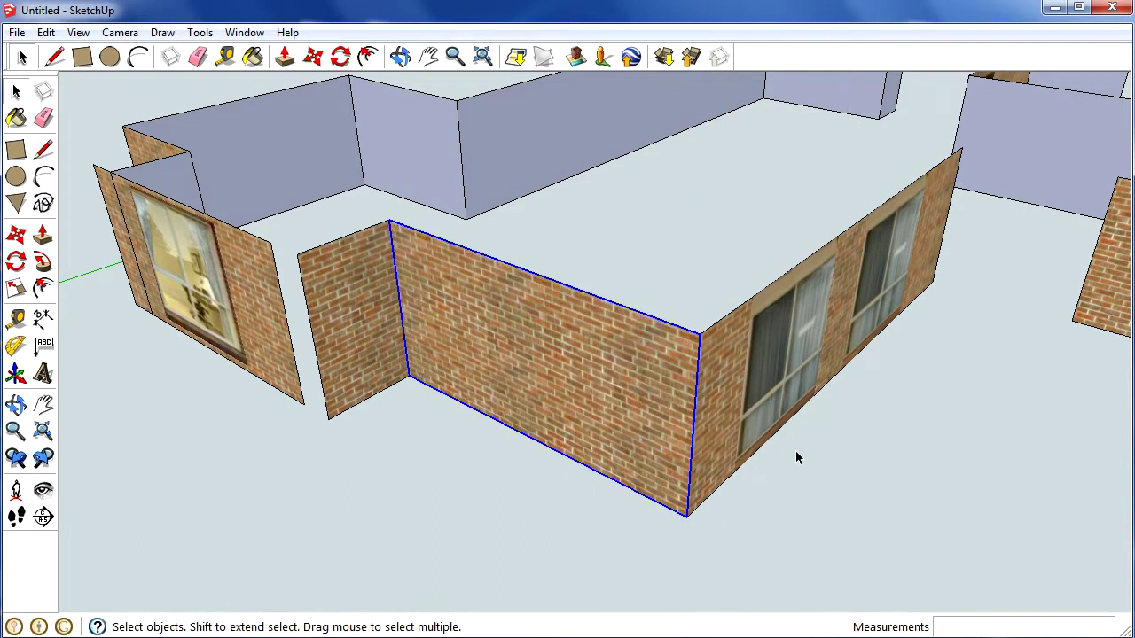
# - Group the two-window wall together with both its windows, then deselect
pyautogui.click(716, 405)
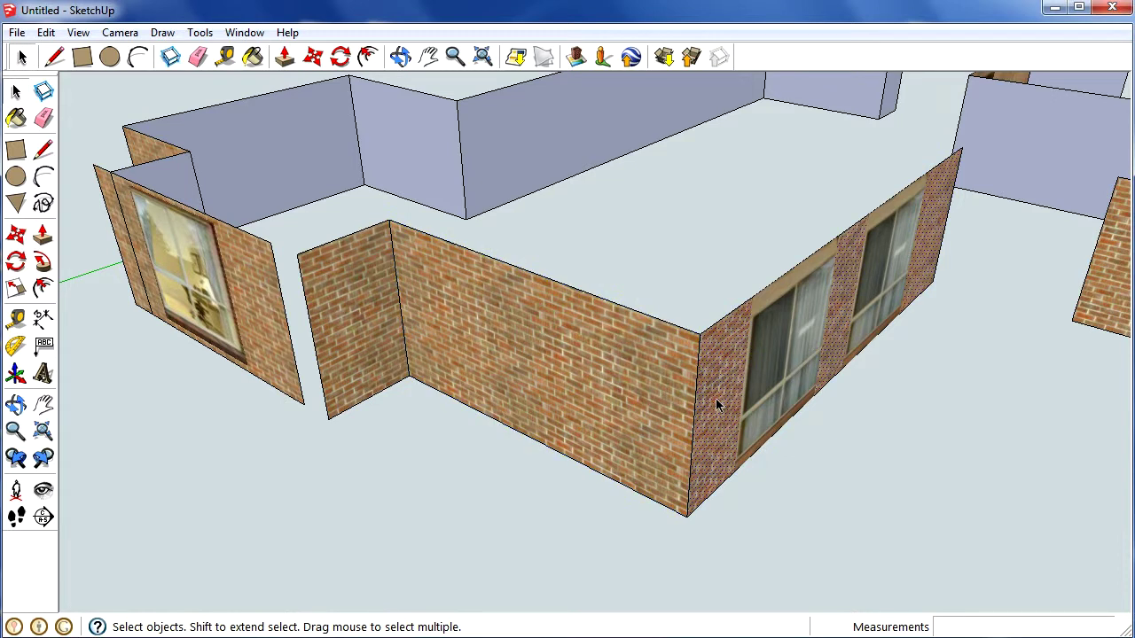
pyautogui.keyDown('shift'); pyautogui.click(785, 346); pyautogui.keyUp('shift')
pyautogui.keyDown('shift'); pyautogui.click(898, 293); pyautogui.keyUp('shift')
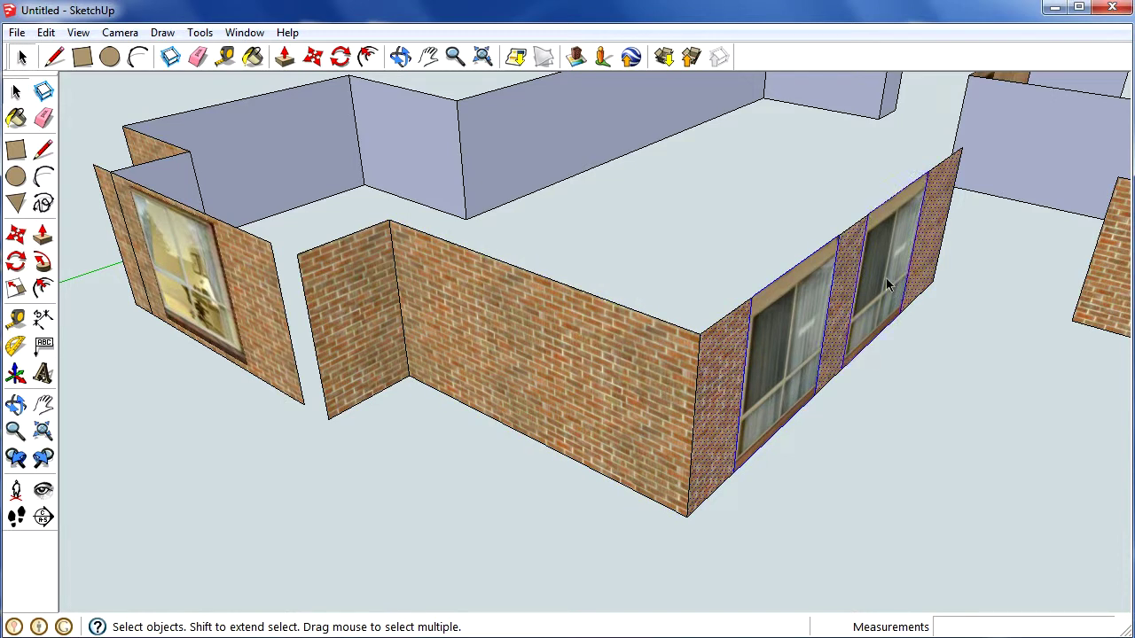
pyautogui.rightClick(861, 272)
pyautogui.click(942, 433)
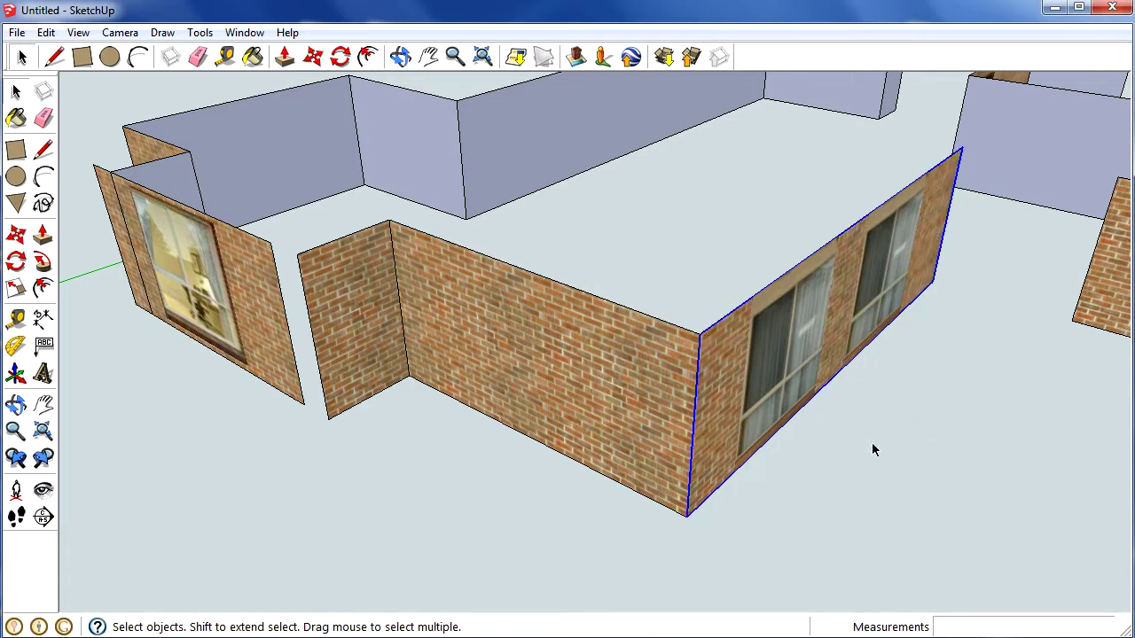
pyautogui.click(874, 449)
pyautogui.moveTo(496, 266); pyautogui.dragTo(876, 223, button='middle')
# - Rotate the picture-window wall 90° flat and move it clear of the standing walls
pyautogui.moveTo(705, 246); pyautogui.dragTo(432, 334, button='middle')
pyautogui.moveTo(695, 389); pyautogui.dragTo(713, 360, button='middle')
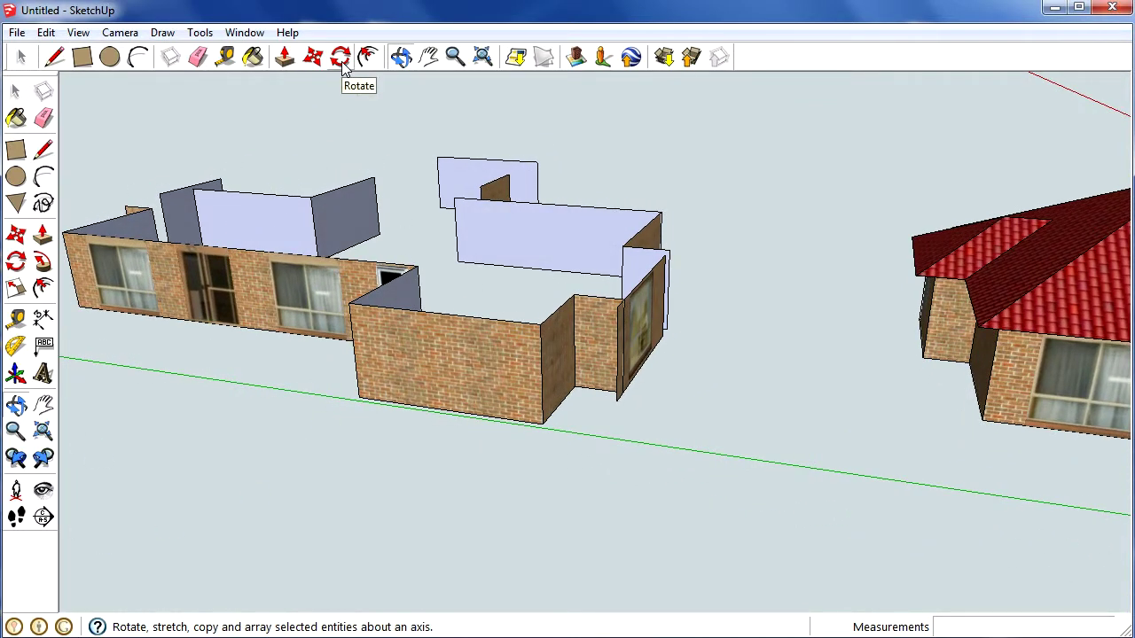
pyautogui.press('space')
pyautogui.click(638, 354)
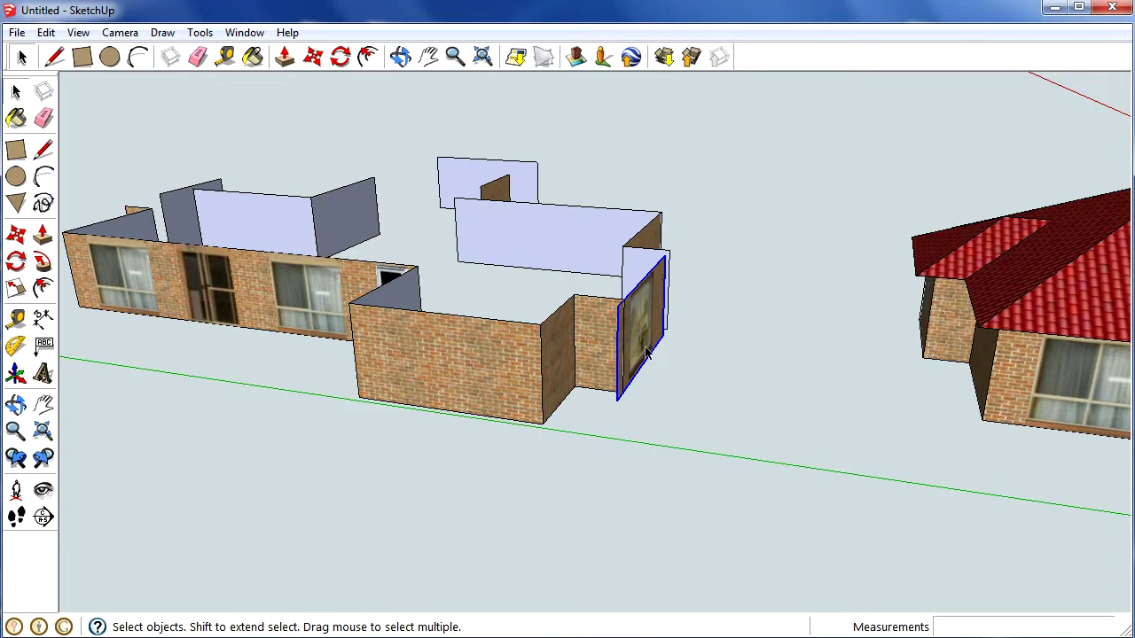
pyautogui.press('q')
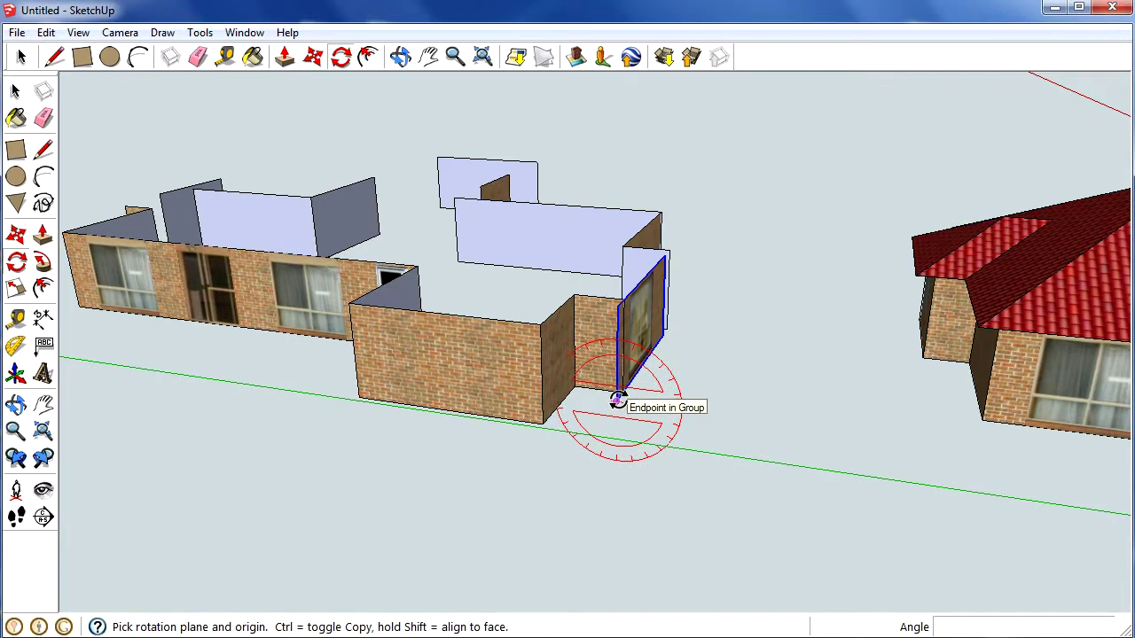
pyautogui.scroll(2, 618, 401)
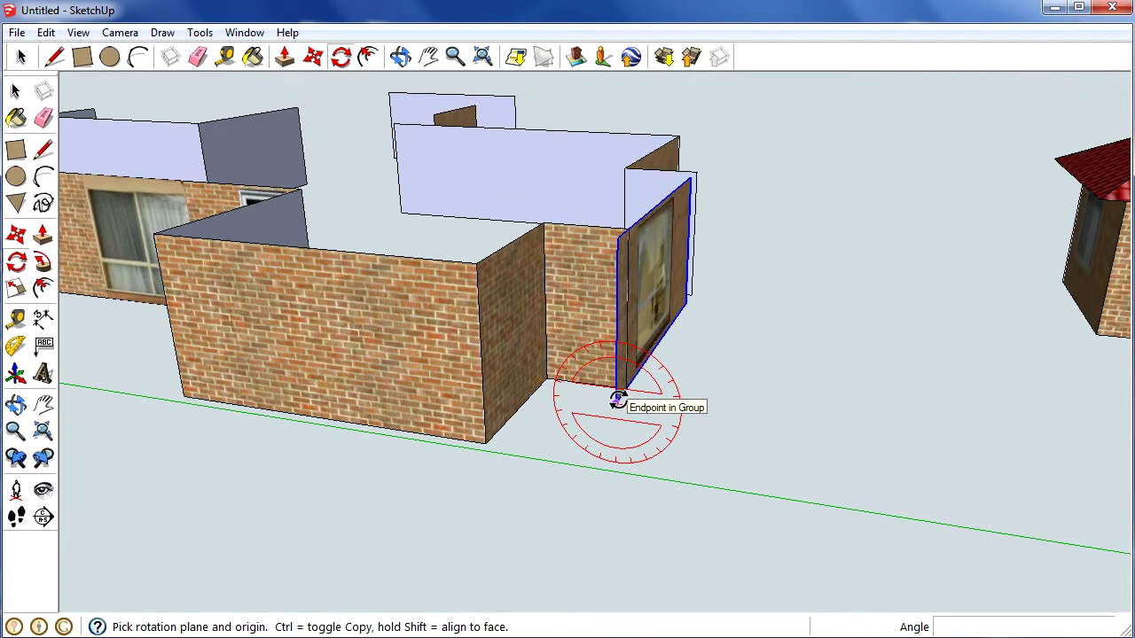
pyautogui.moveTo(618, 401); pyautogui.dragTo(623, 279)
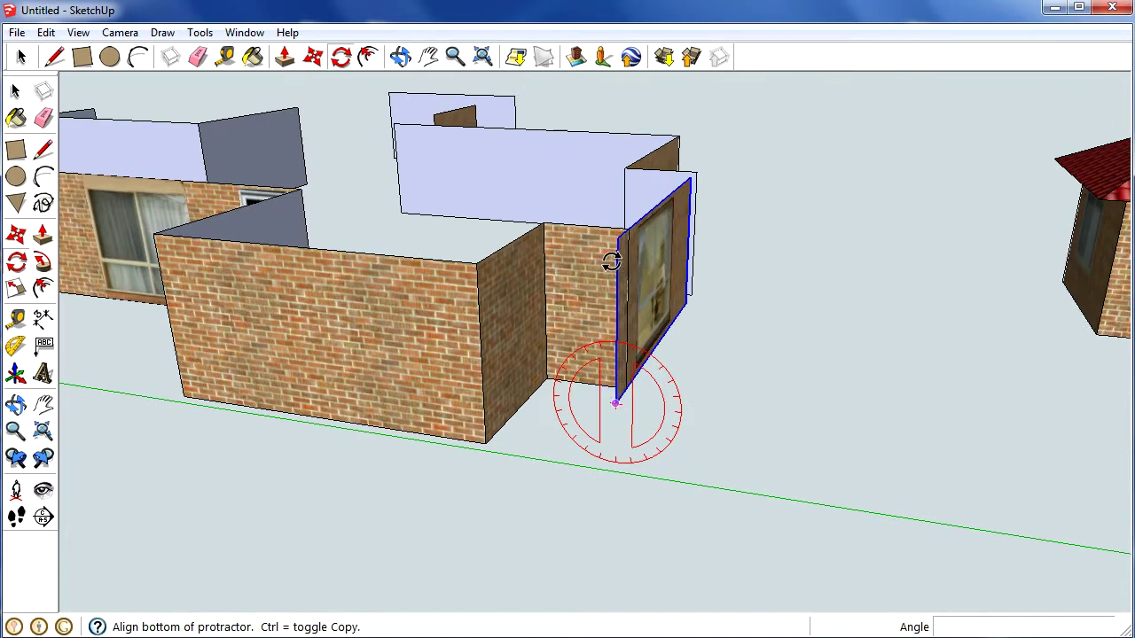
pyautogui.click(611, 260)
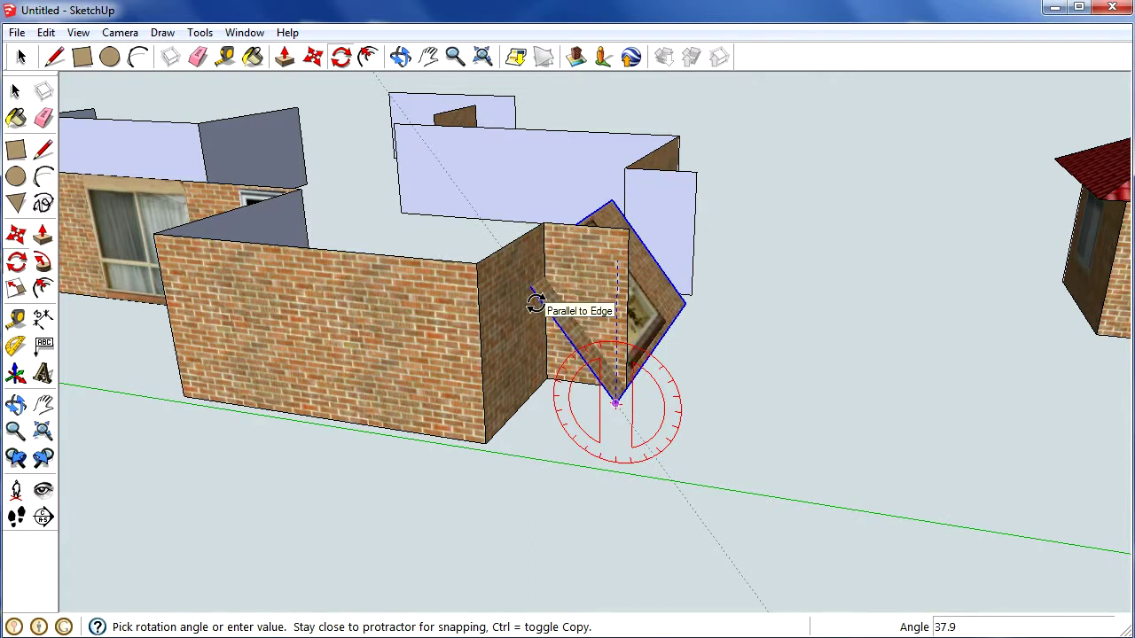
pyautogui.press('Return')
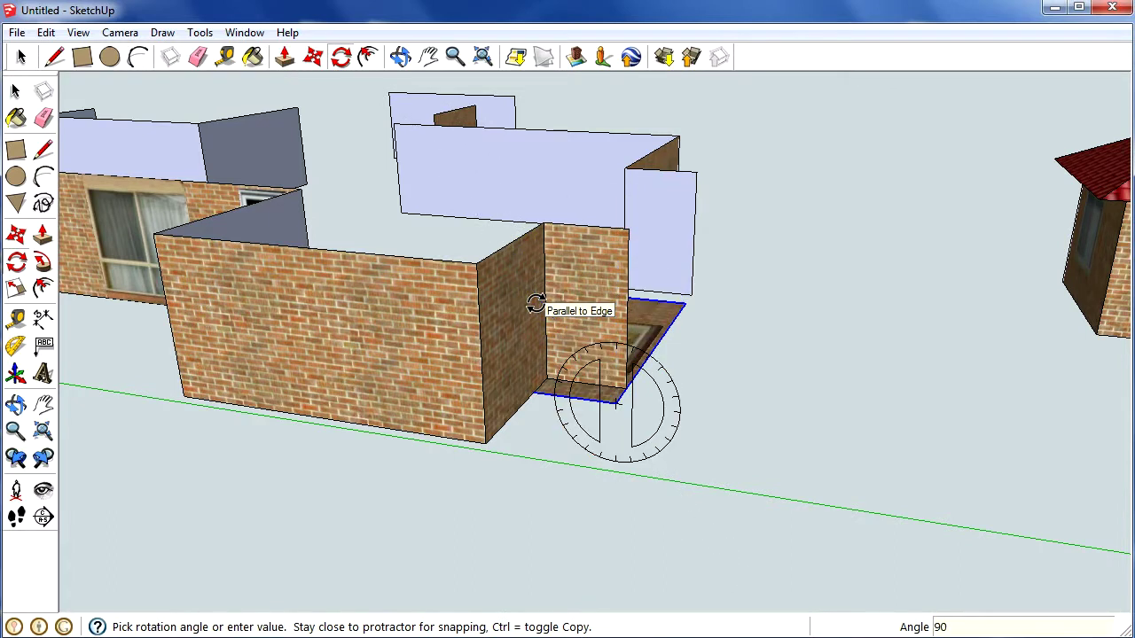
pyautogui.press('m')
pyautogui.click(669, 328)
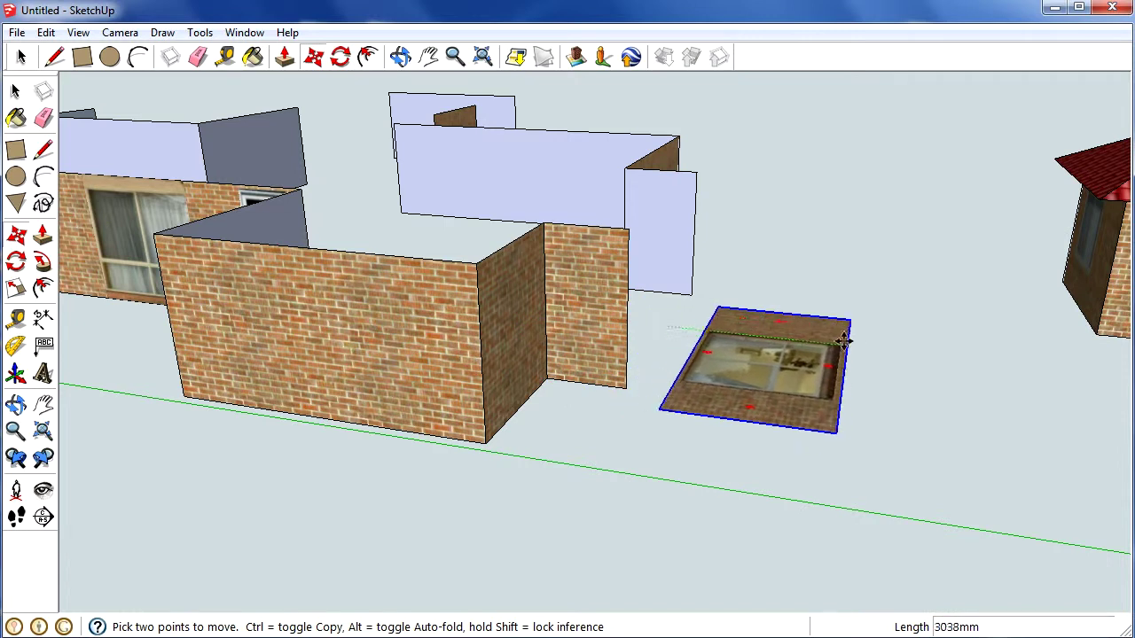
pyautogui.click(855, 341)
# - Rotate the small brick wall piece 90° on its bottom corner to lie flat
pyautogui.press('space')
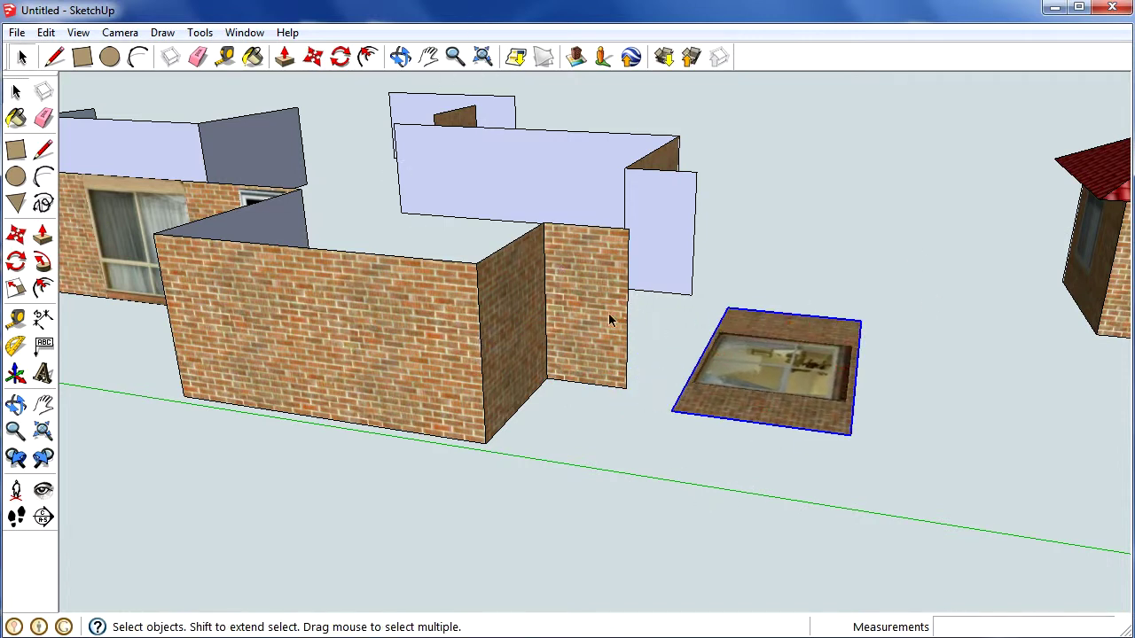
pyautogui.click(609, 313)
pyautogui.click(399, 56)
pyautogui.moveTo(576, 244); pyautogui.dragTo(690, 264)
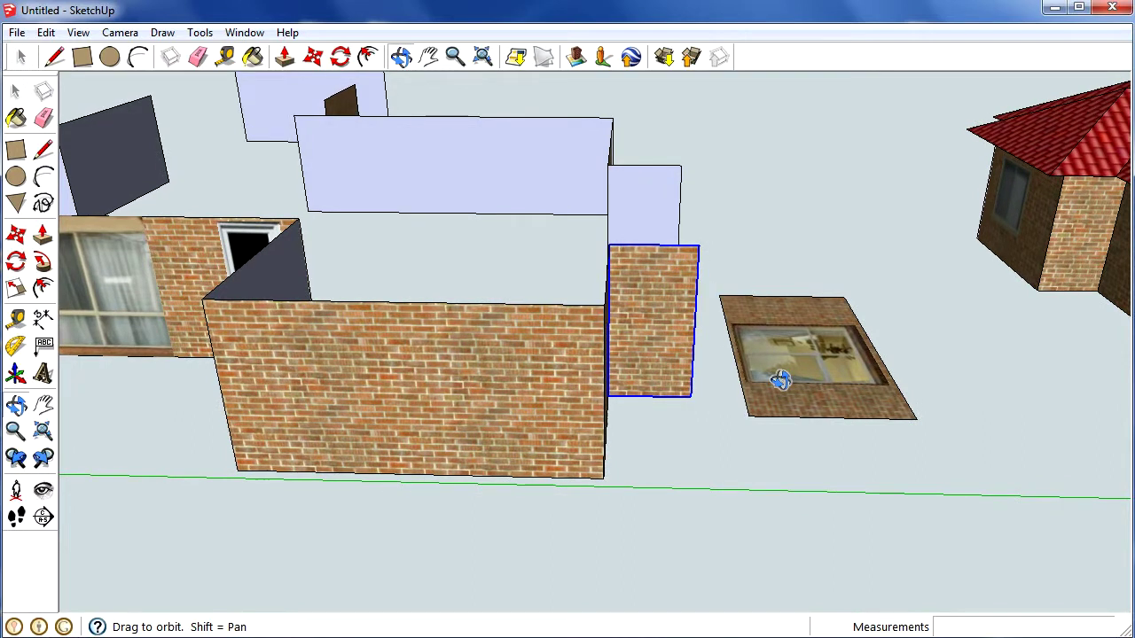
pyautogui.press('q')
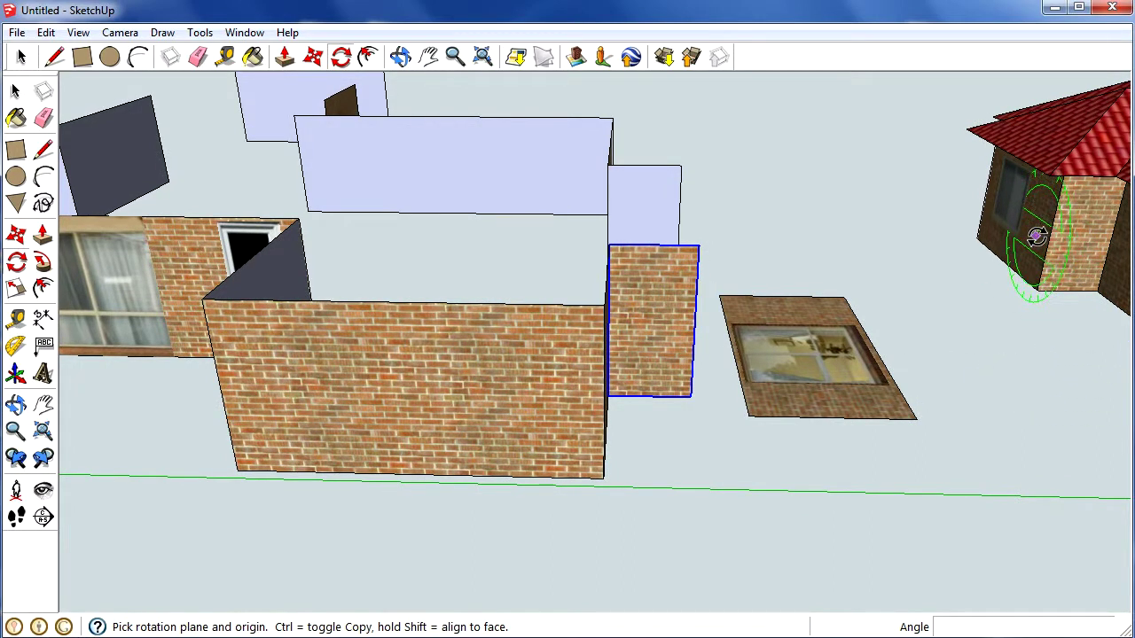
pyautogui.click(690, 397)
pyautogui.click(713, 205)
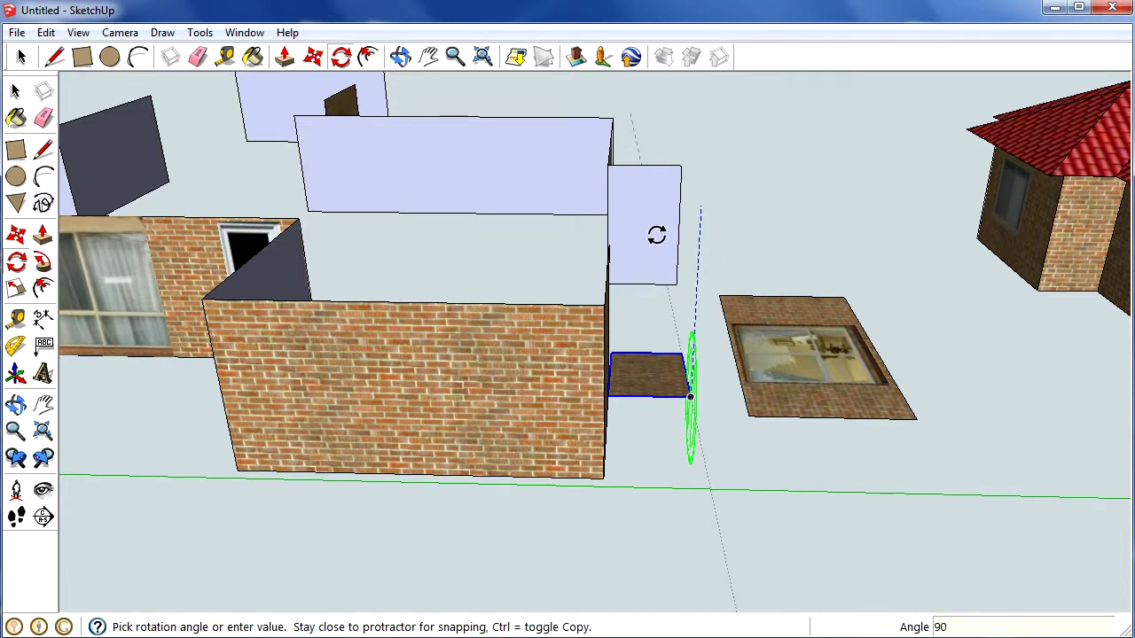
pyautogui.click(656, 235)
# - Shift the flat small wall piece slightly right and view the layout from above
pyautogui.press('space')
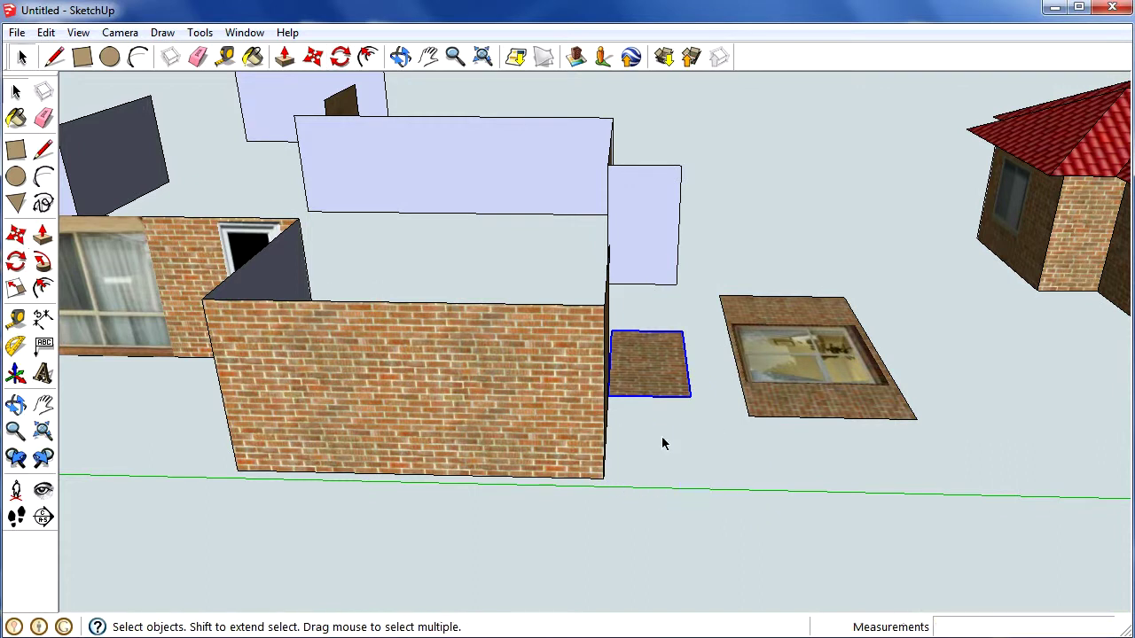
pyautogui.press('m')
pyautogui.click(664, 371)
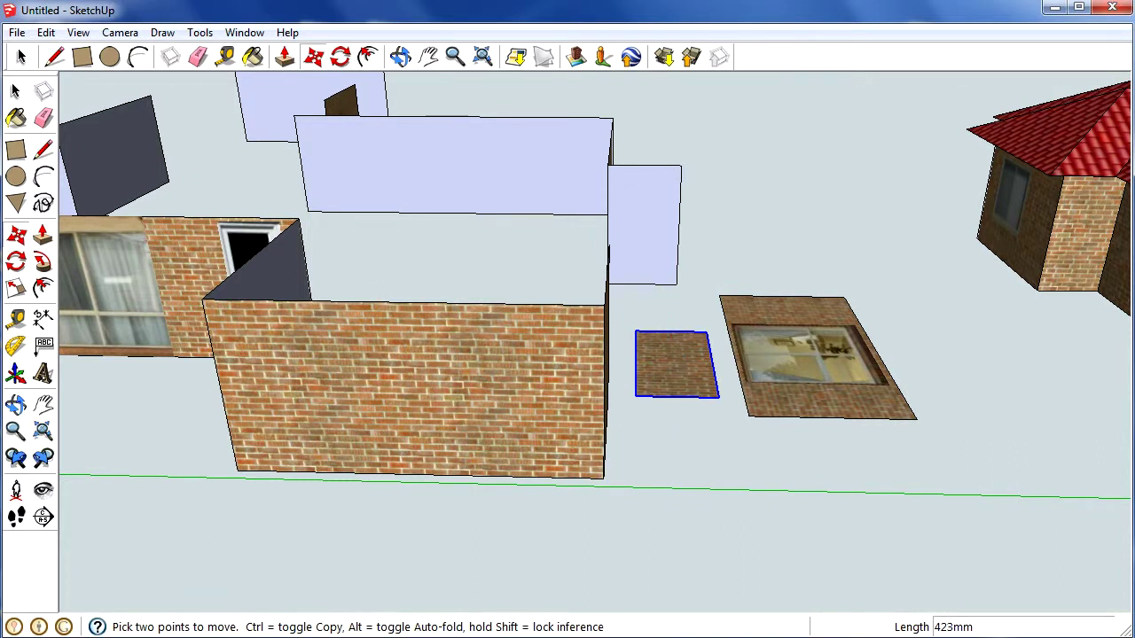
pyautogui.click(401, 56)
pyautogui.moveTo(704, 279); pyautogui.dragTo(591, 296)
pyautogui.scroll(4, 514, 346)
# - Rotate the corner brick end wall 90° about its bottom edge to lie flat
pyautogui.scroll(-3, 590, 296)
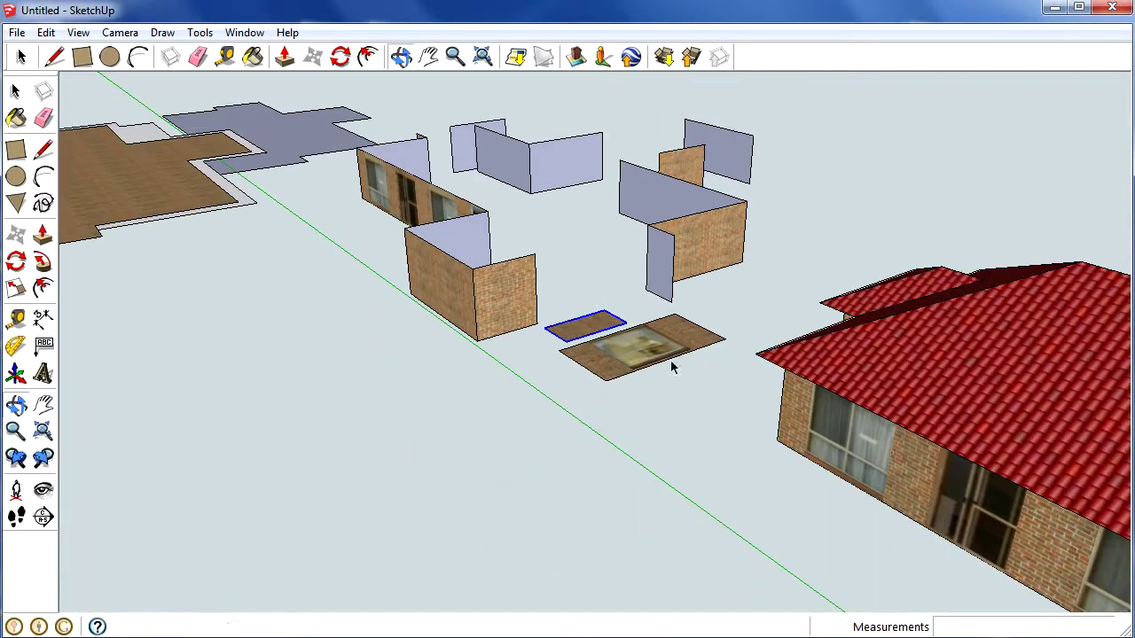
pyautogui.press('space')
pyautogui.click(529, 310)
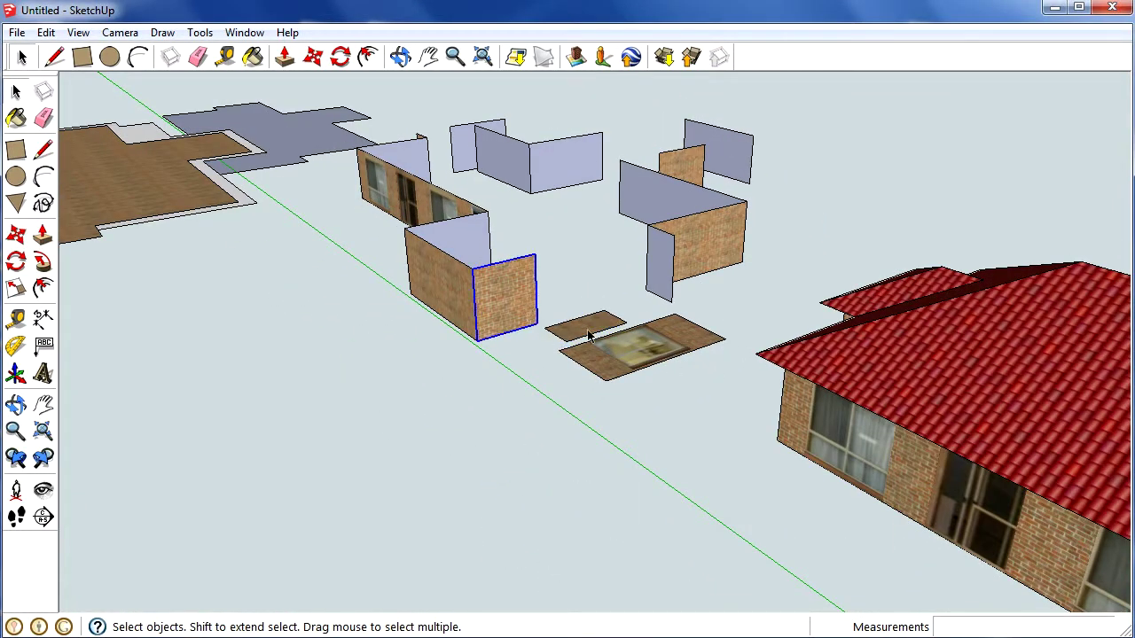
pyautogui.press('q')
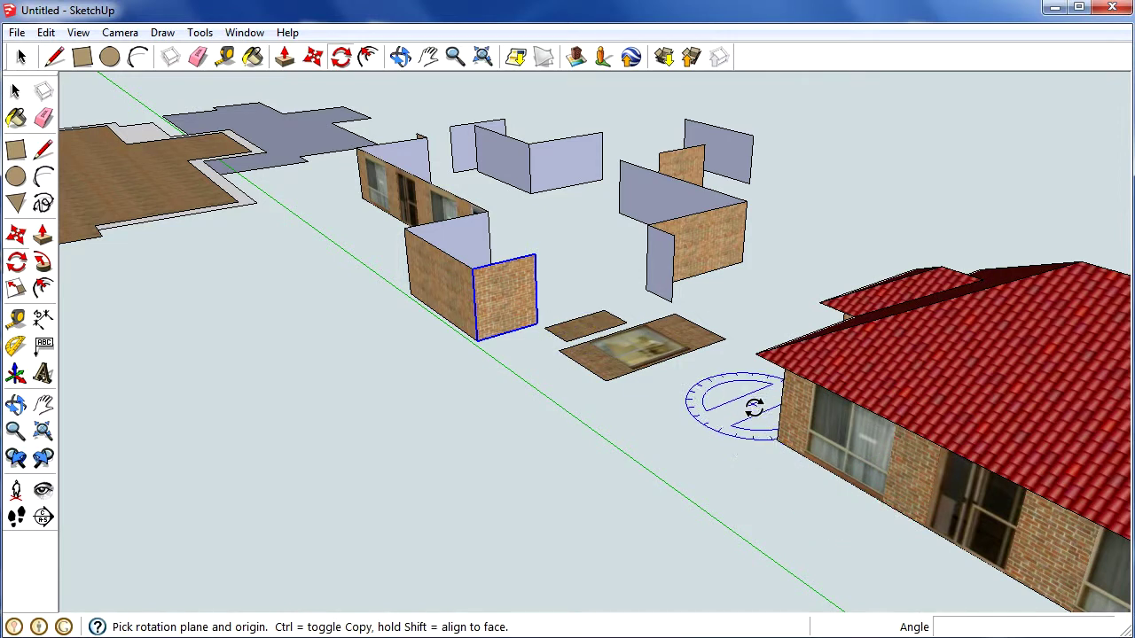
pyautogui.scroll(3, 483, 260)
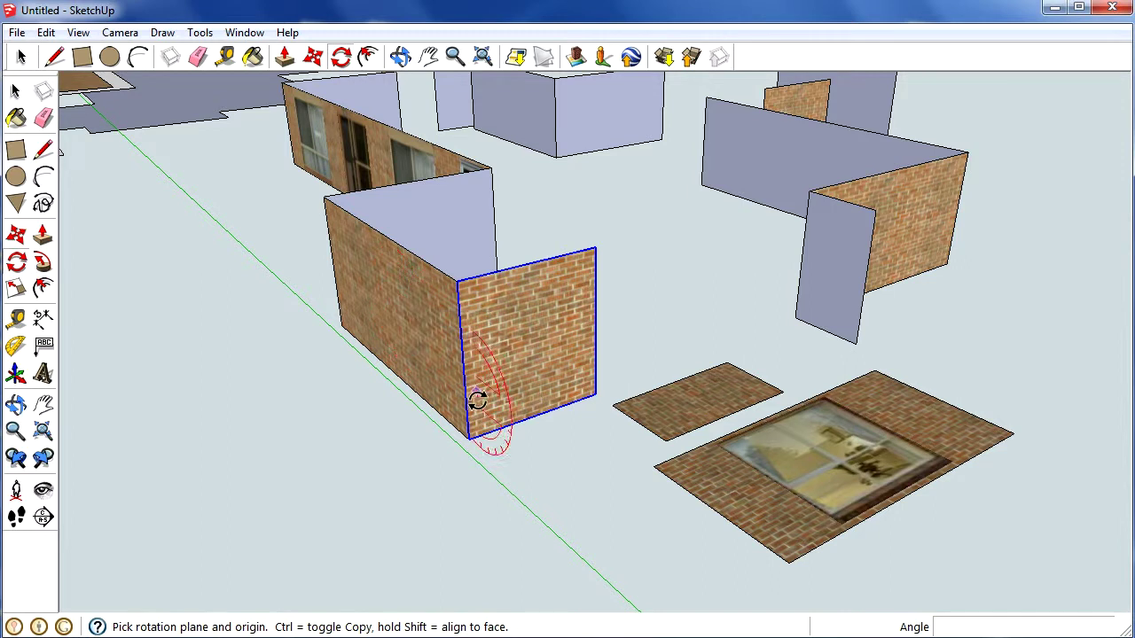
pyautogui.click(468, 436)
pyautogui.click(457, 308)
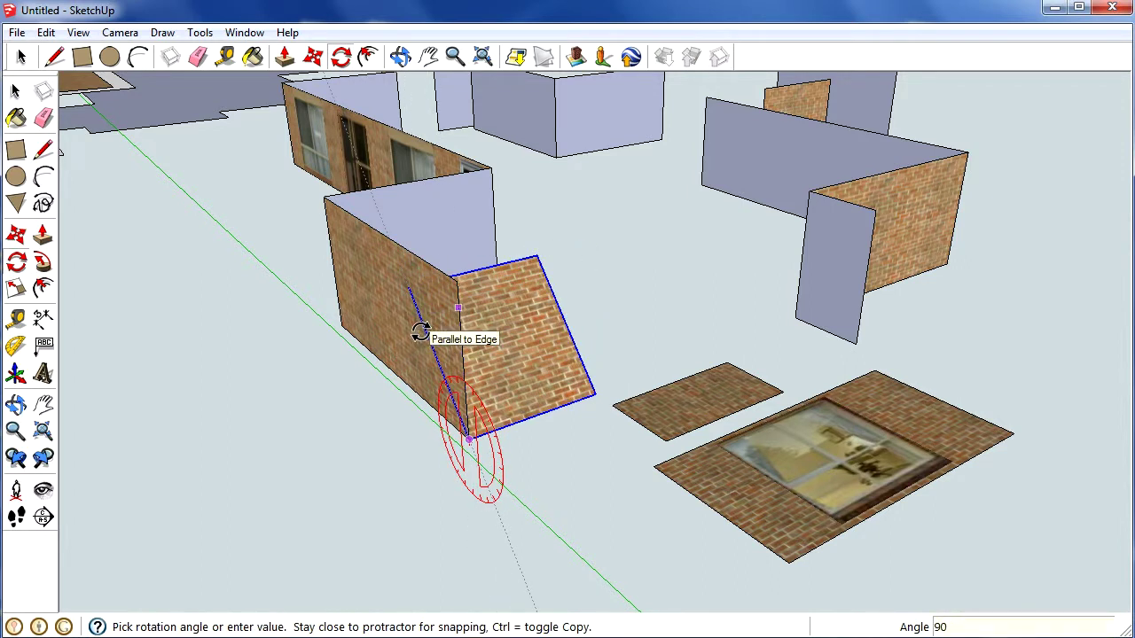
pyautogui.click(417, 331)
# - Move the flattened end wall beside the other floor panels
pyautogui.press('m')
pyautogui.click(535, 415)
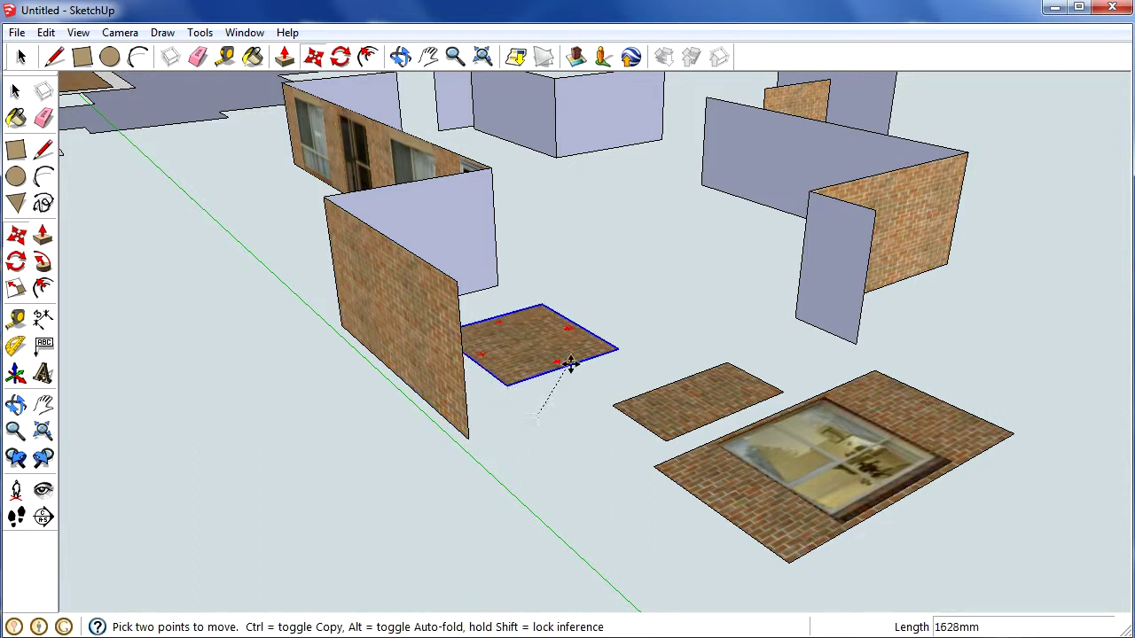
pyautogui.click(619, 379)
pyautogui.click(400, 56)
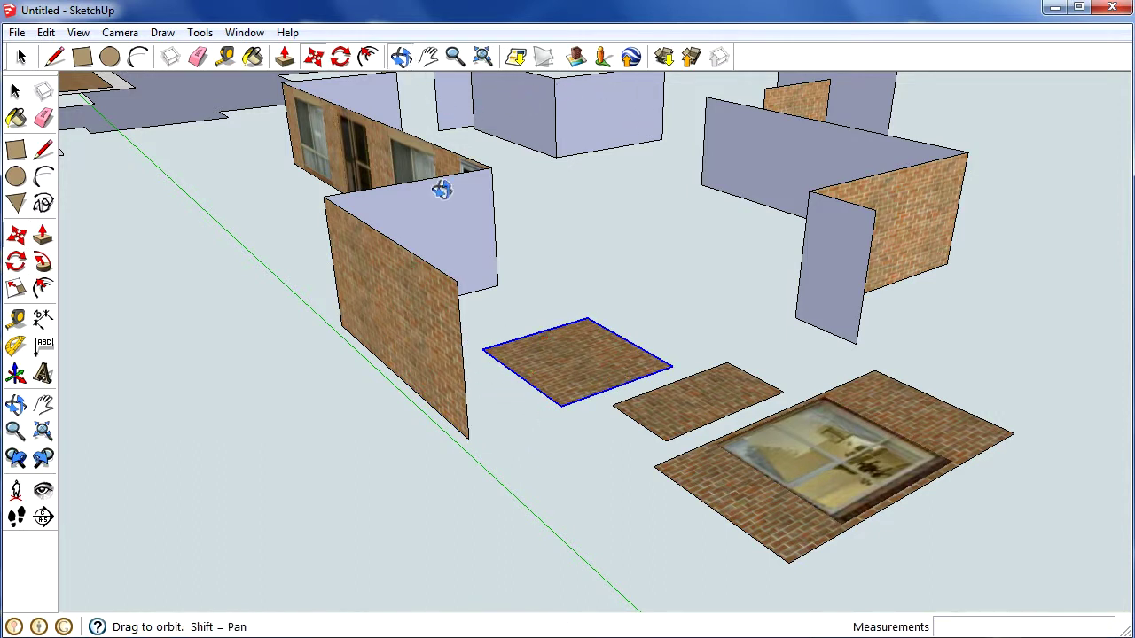
pyautogui.moveTo(441, 187); pyautogui.dragTo(423, 415)
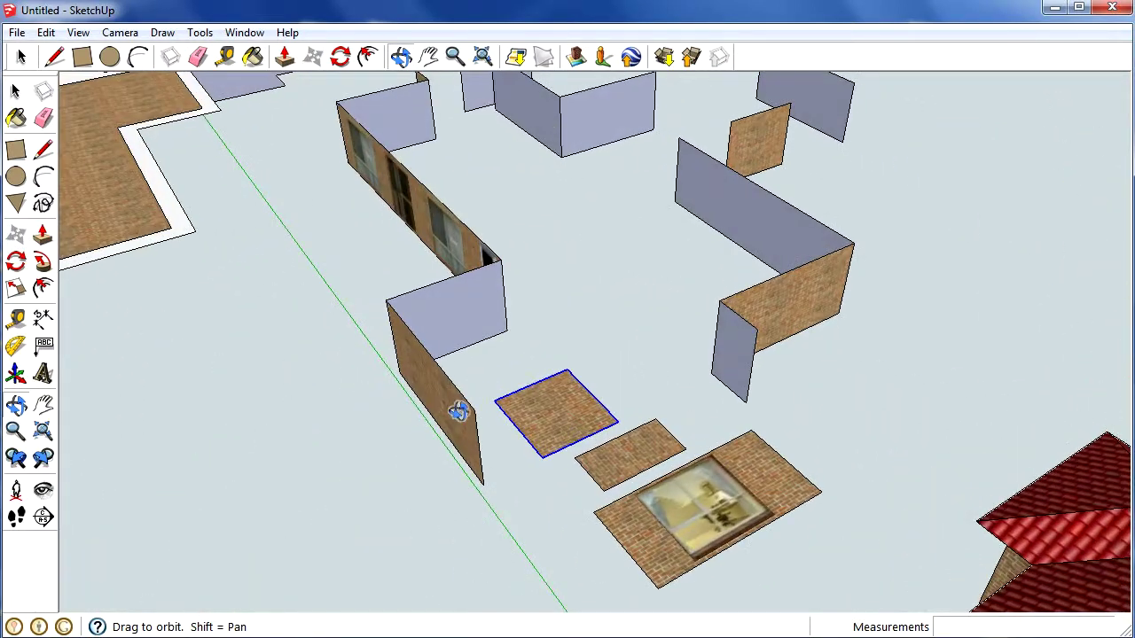
pyautogui.scroll(2, 458, 410)
# - Rotate the dark-faced wall piece 90° about its bottom edge to lie flat
pyautogui.moveTo(477, 286); pyautogui.dragTo(331, 298)
pyautogui.press('space')
pyautogui.click(361, 324)
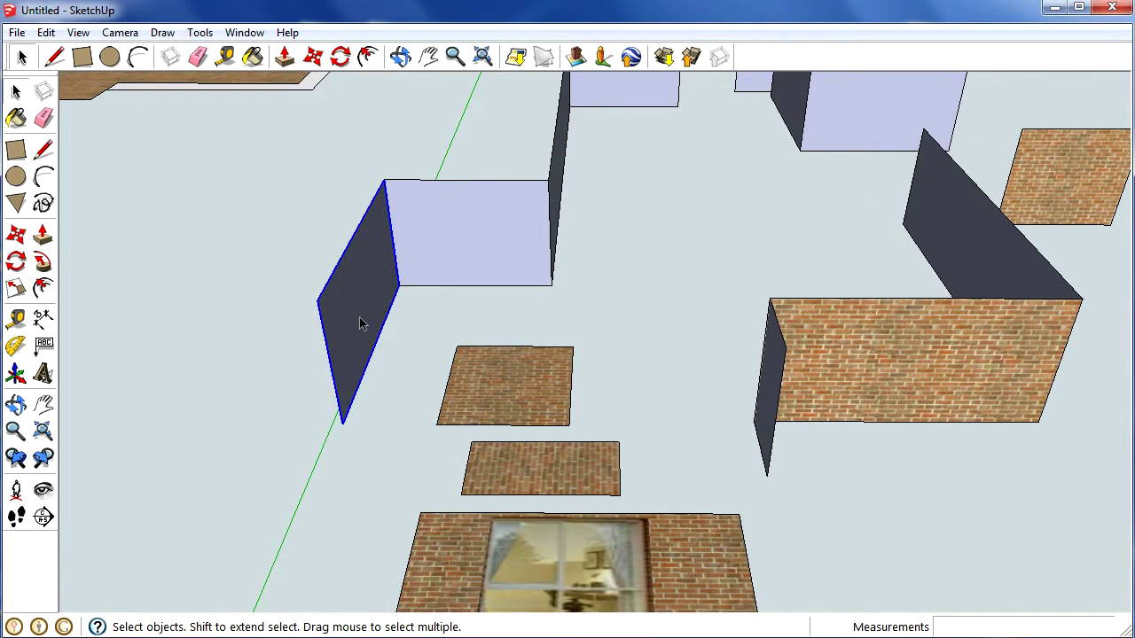
pyautogui.click(341, 56)
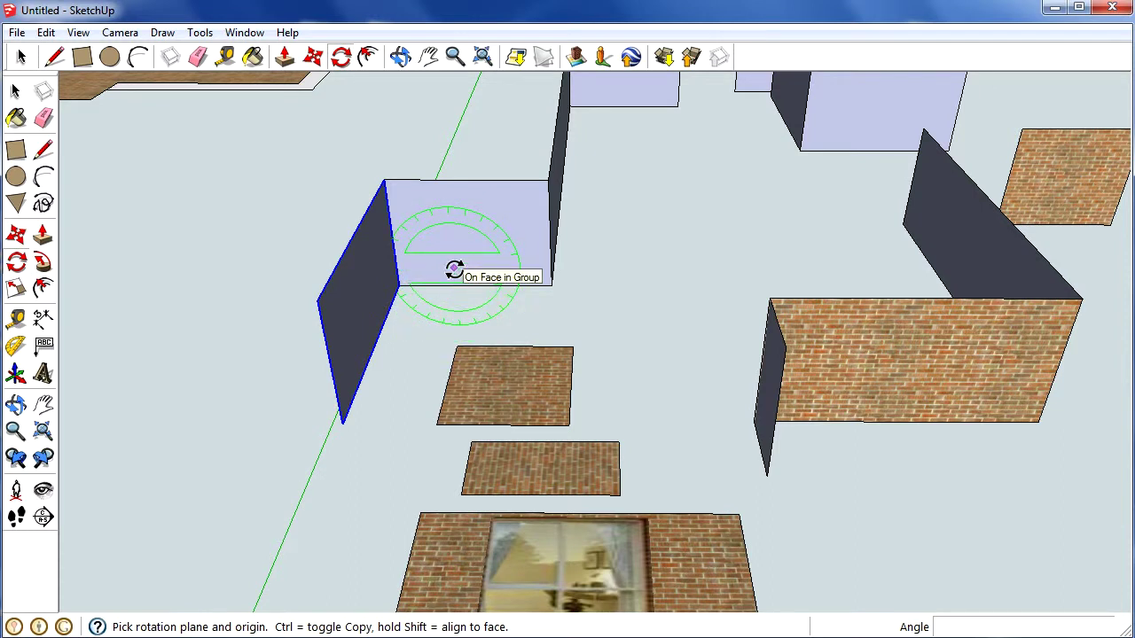
pyautogui.click(342, 423)
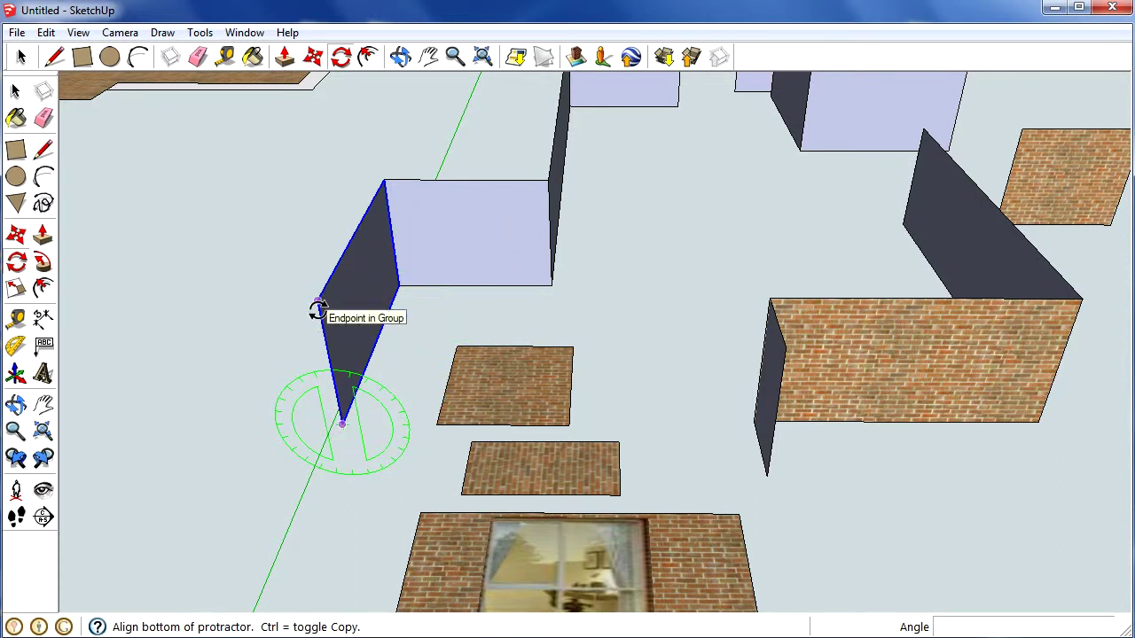
pyautogui.click(318, 310)
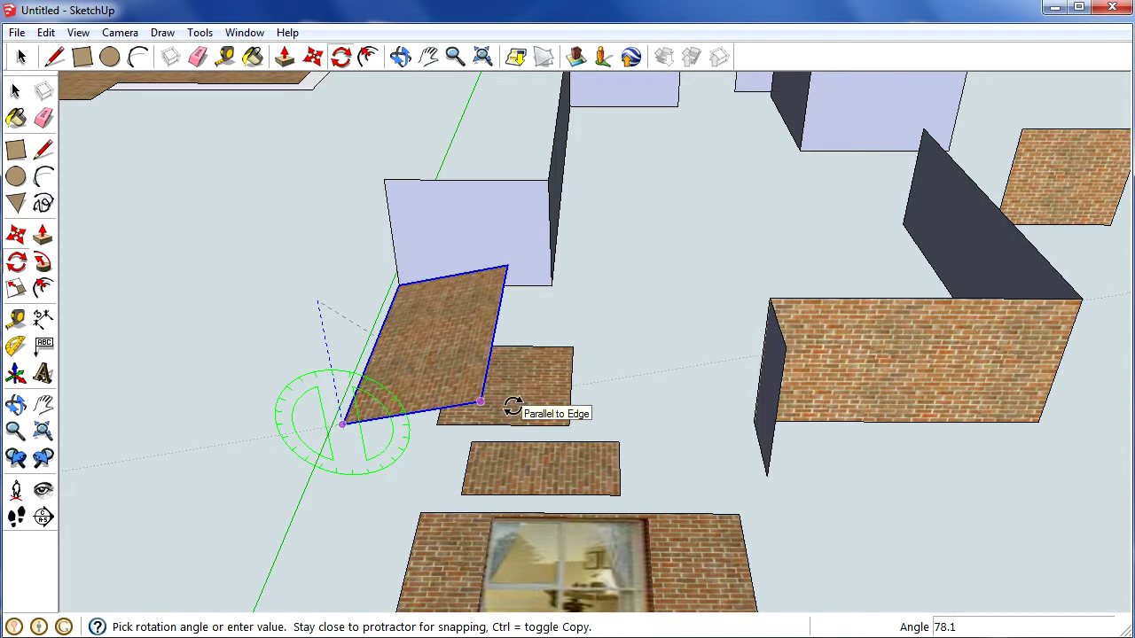
pyautogui.click(513, 406)
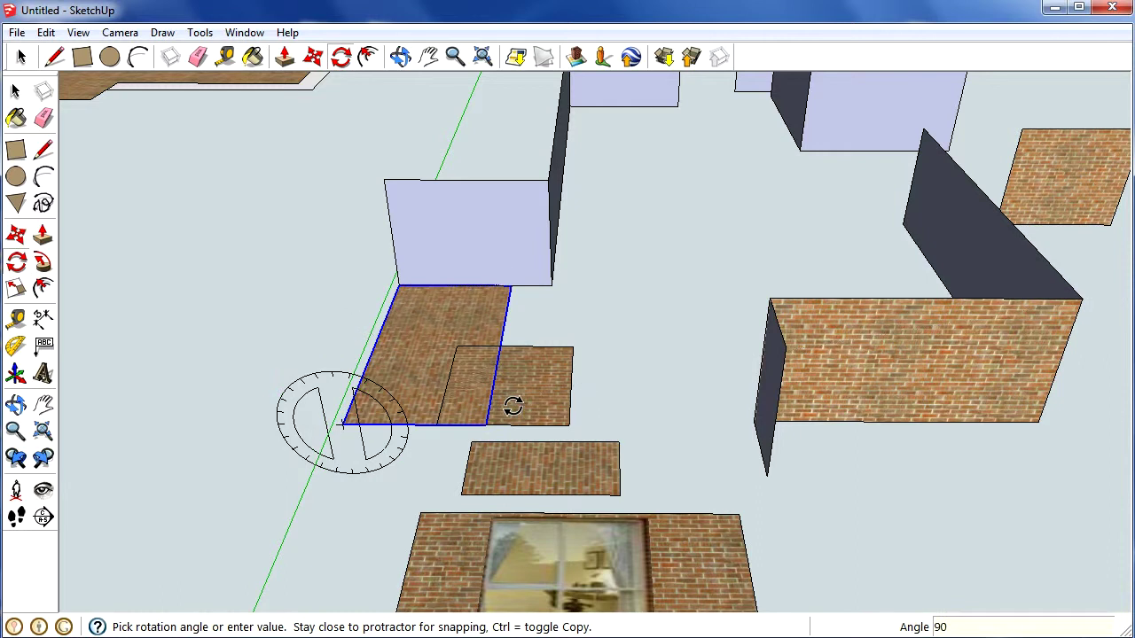
# - Move the flattened brick panel aside, clear of the neighbouring panel
pyautogui.press('p')
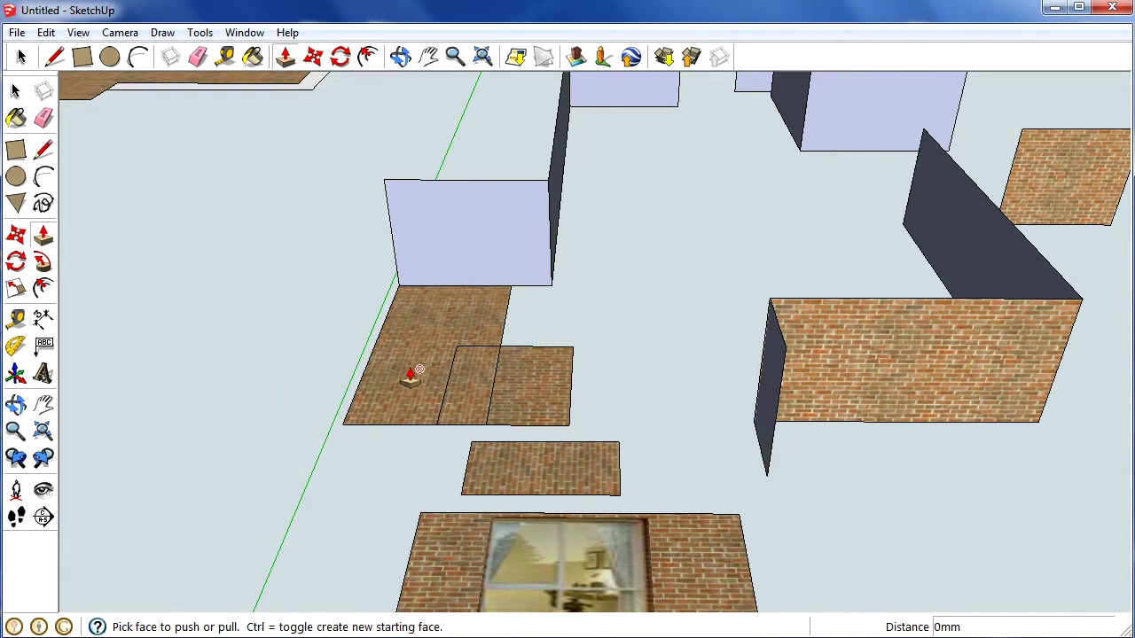
pyautogui.press('space')
pyautogui.click(414, 371)
pyautogui.press('p')
pyautogui.press('space')
pyautogui.click(406, 384)
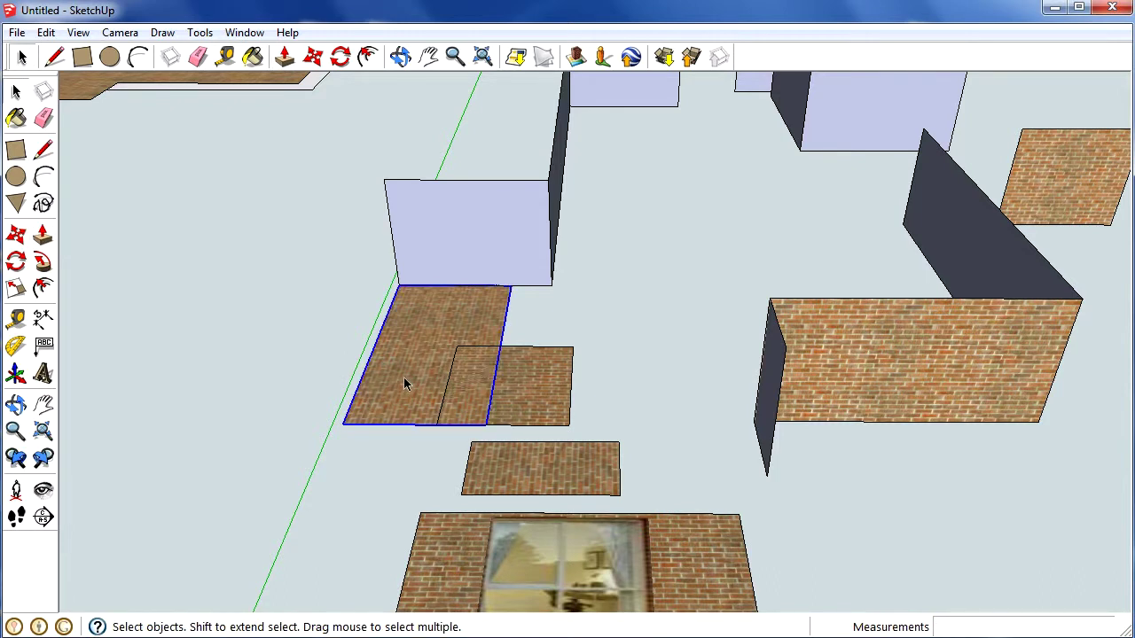
pyautogui.press('m')
pyautogui.click(402, 379)
pyautogui.click(314, 382)
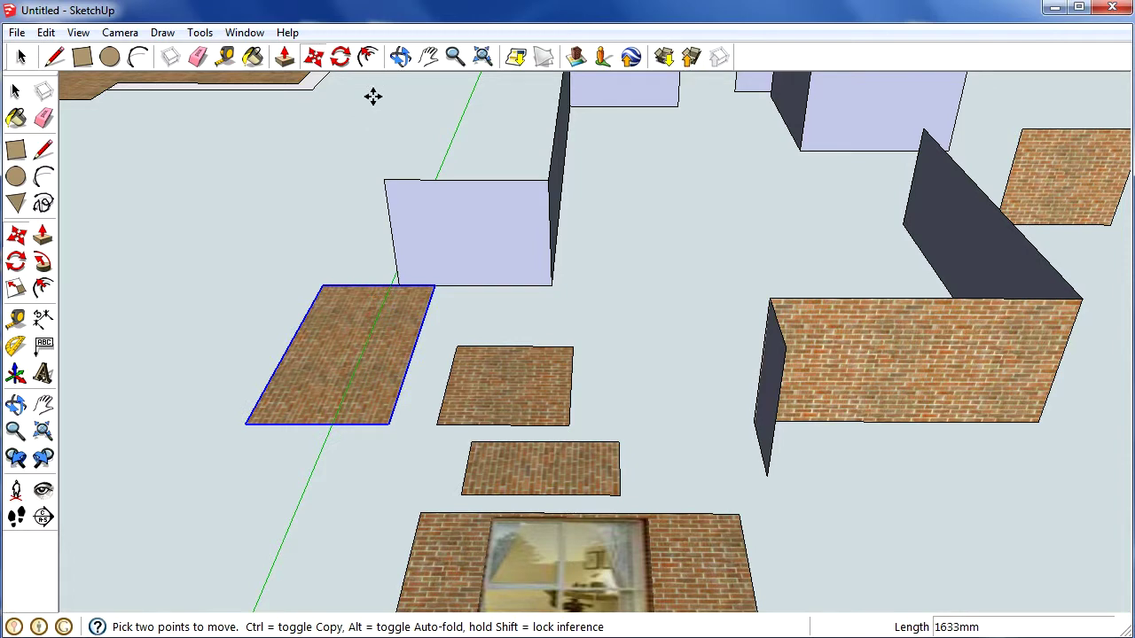
# - Orbit and zoom out to see the whole layout and the house
pyautogui.click(399, 56)
pyautogui.moveTo(576, 434); pyautogui.dragTo(788, 430)
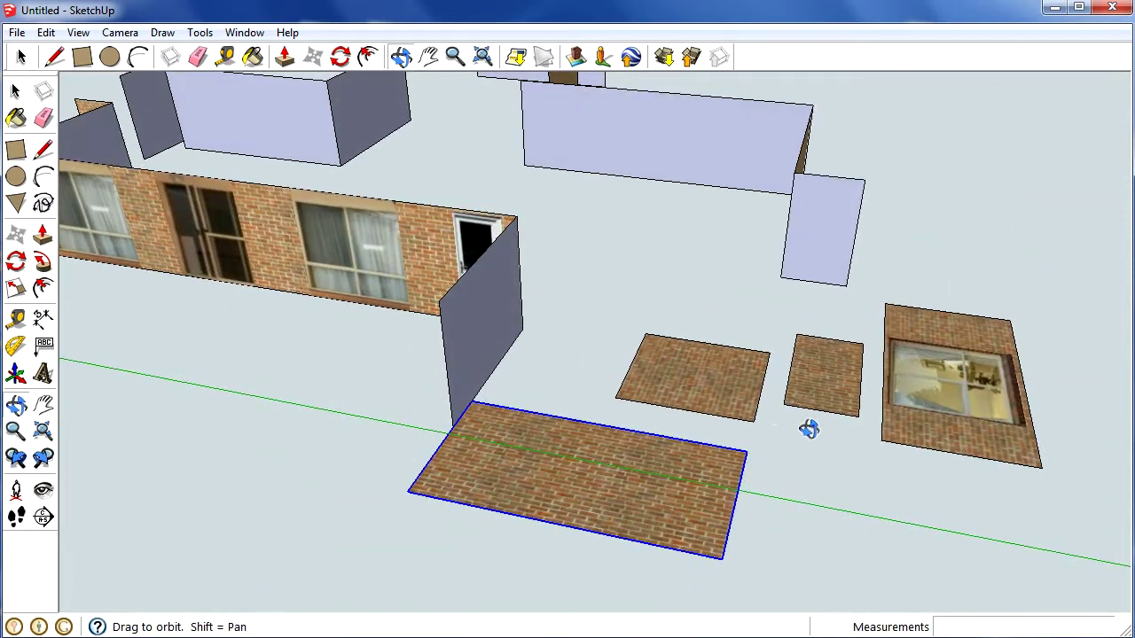
pyautogui.moveTo(594, 445); pyautogui.dragTo(667, 419)
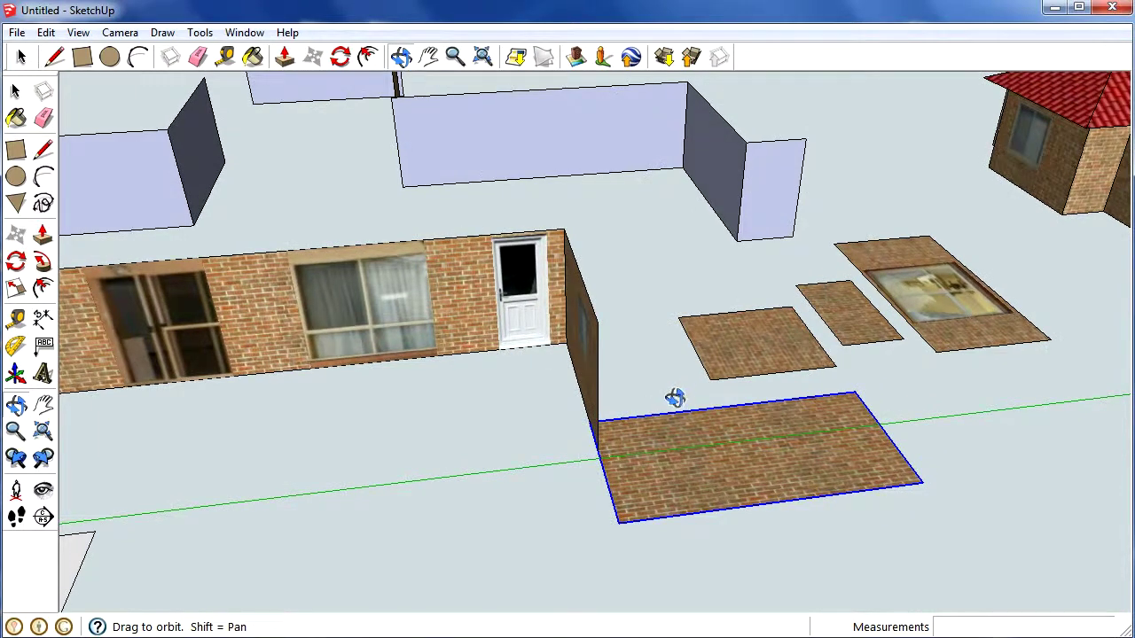
pyautogui.scroll(-8, 790, 413)
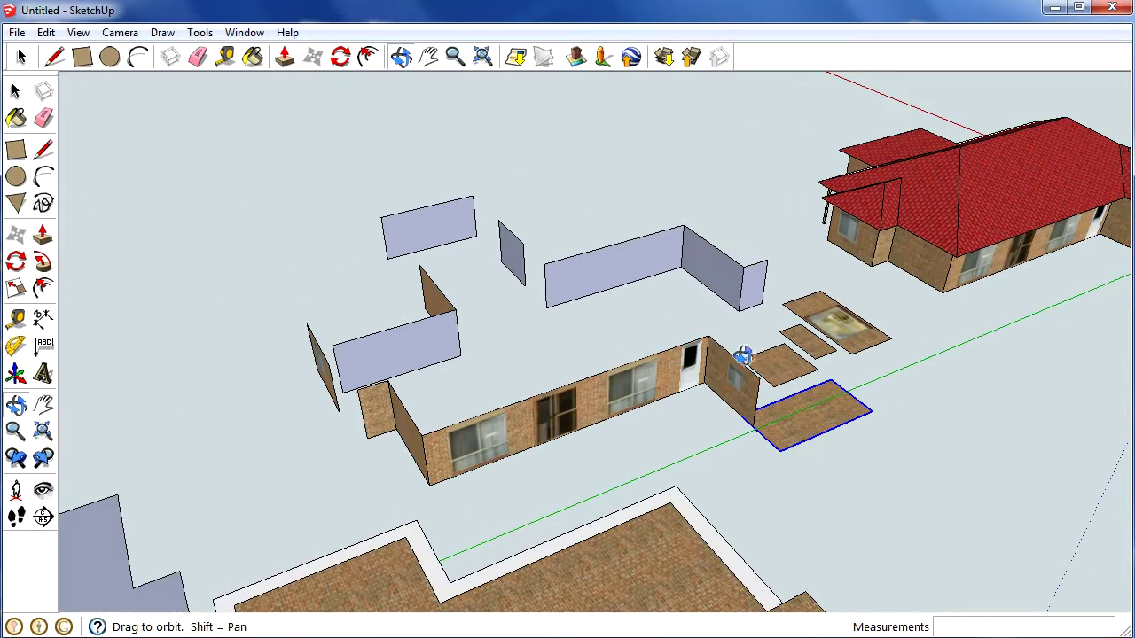
pyautogui.moveTo(743, 355); pyautogui.dragTo(905, 470)
# - Select the brown floor slab and start moving it off the grey footprint
pyautogui.press('space')
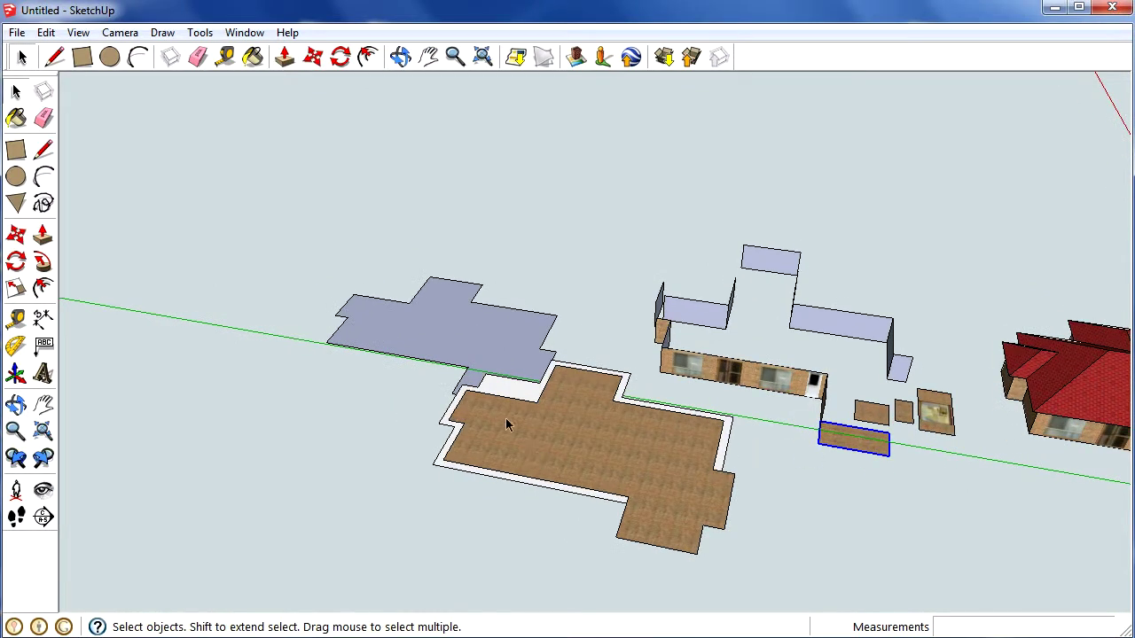
pyautogui.click(526, 438)
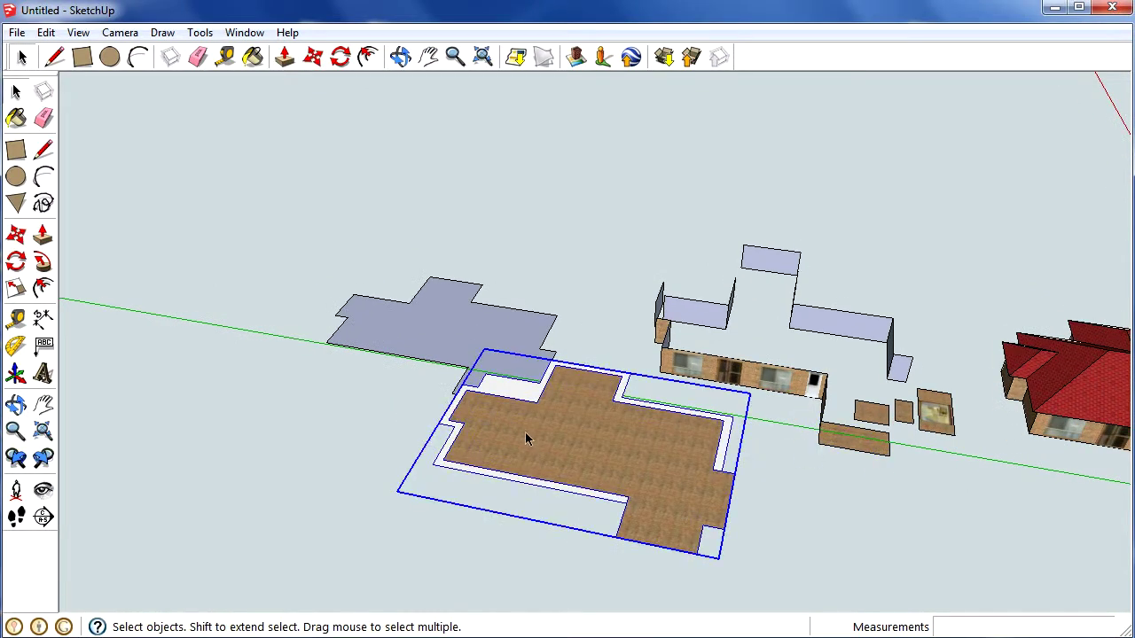
pyautogui.click(401, 57)
pyautogui.moveTo(647, 547); pyautogui.dragTo(922, 248)
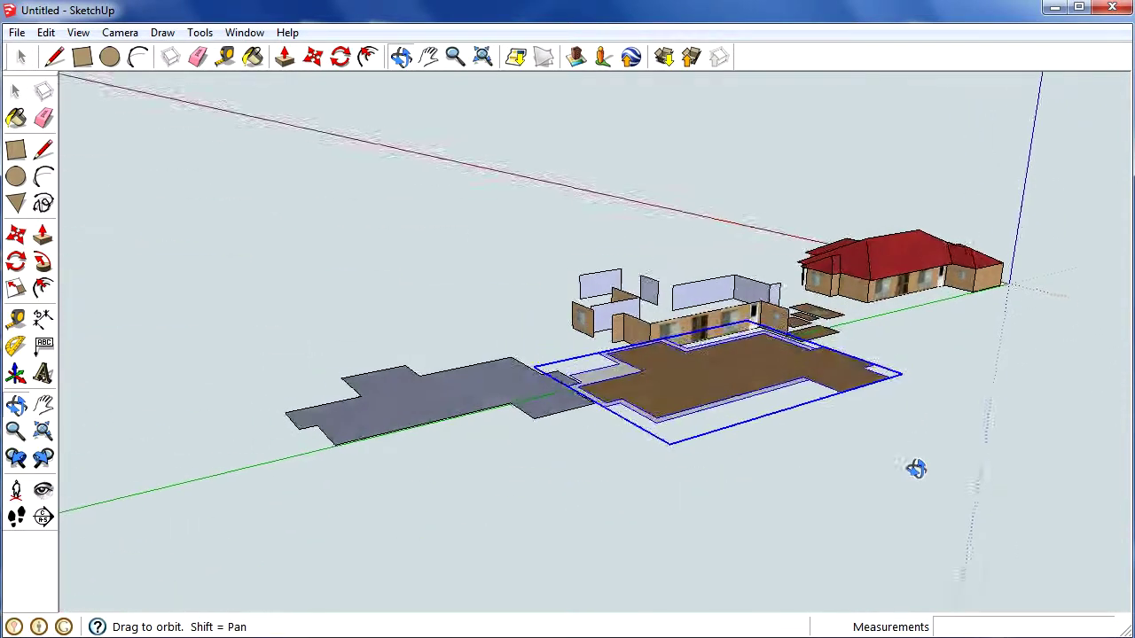
pyautogui.scroll(3, 593, 422)
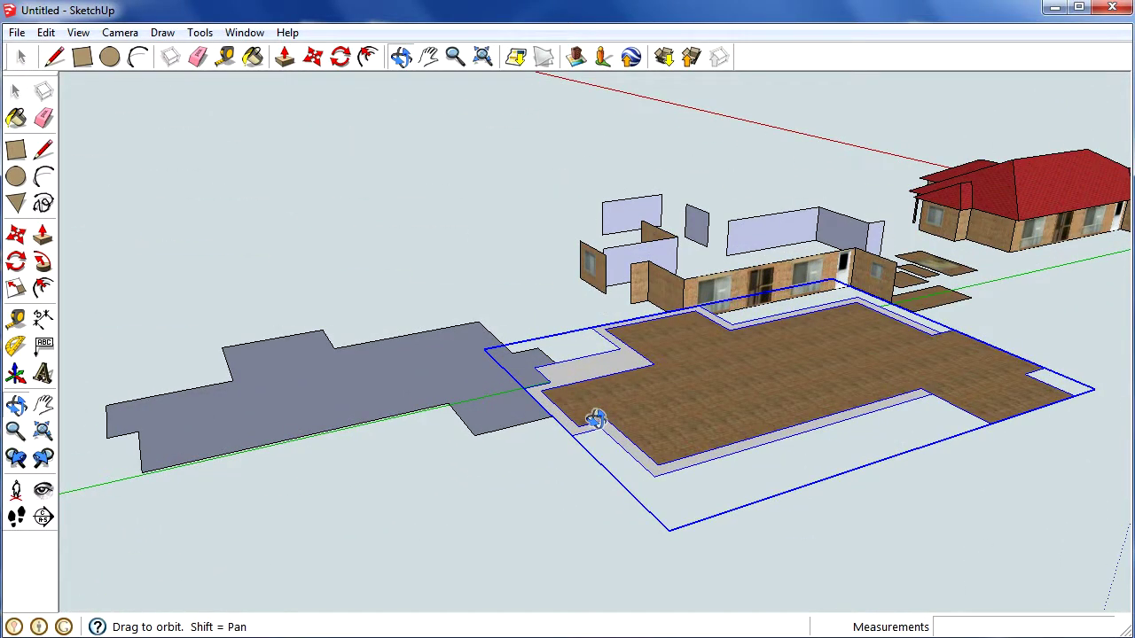
pyautogui.press('m')
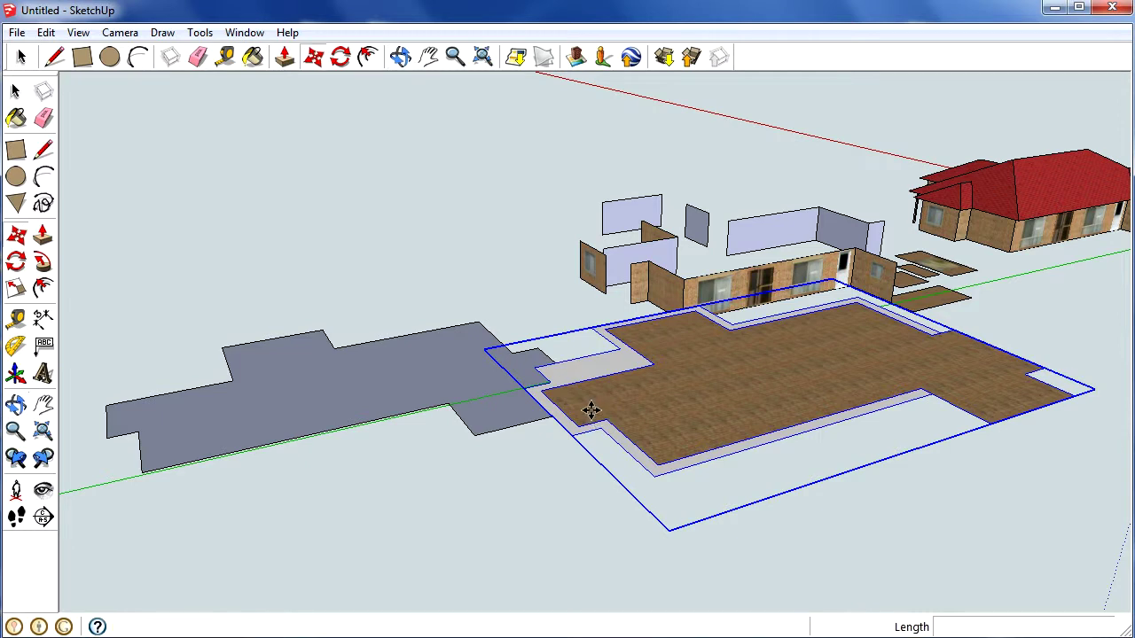
pyautogui.click(533, 390)
pyautogui.click(577, 400)
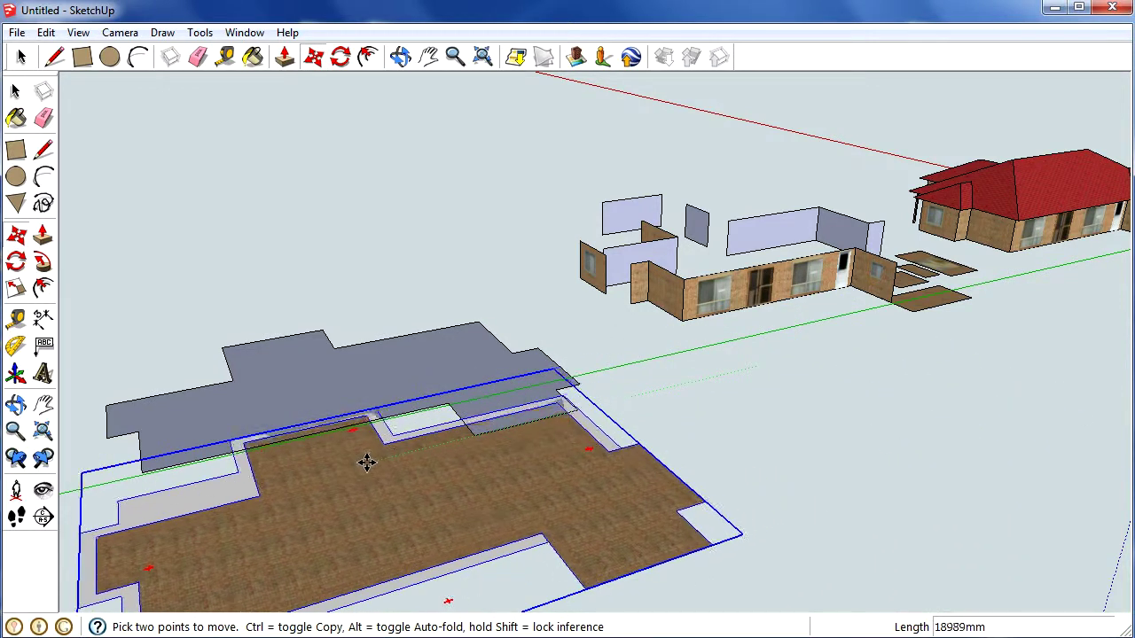
# - Settle the floor slab beside the grey footprint, then deselect it
pyautogui.click(366, 461)
pyautogui.click(366, 461)
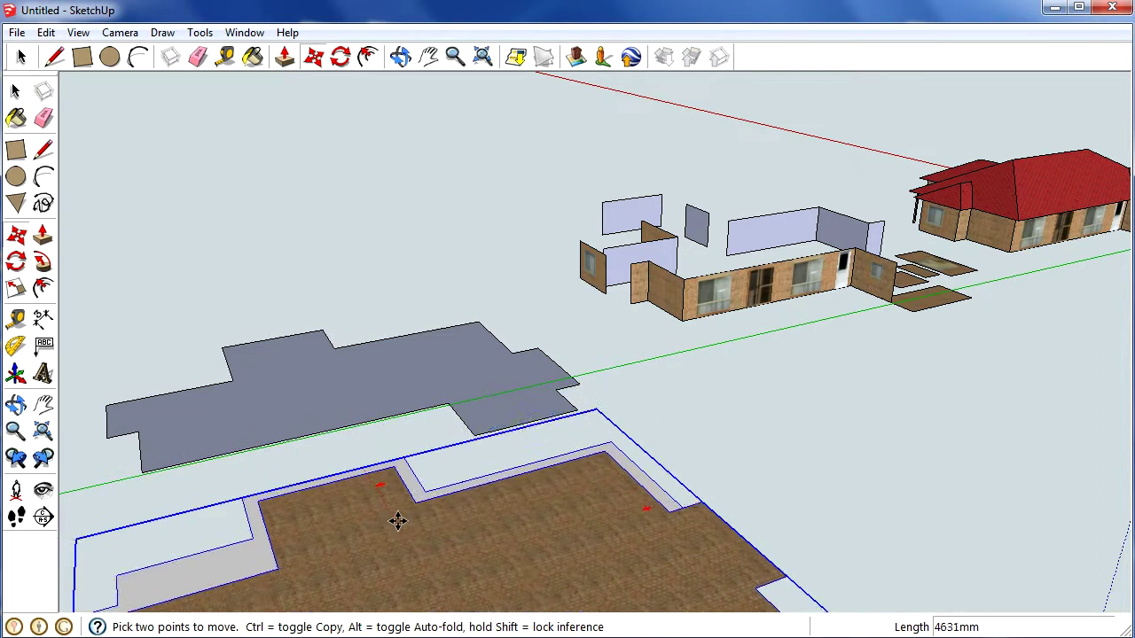
pyautogui.click(379, 494)
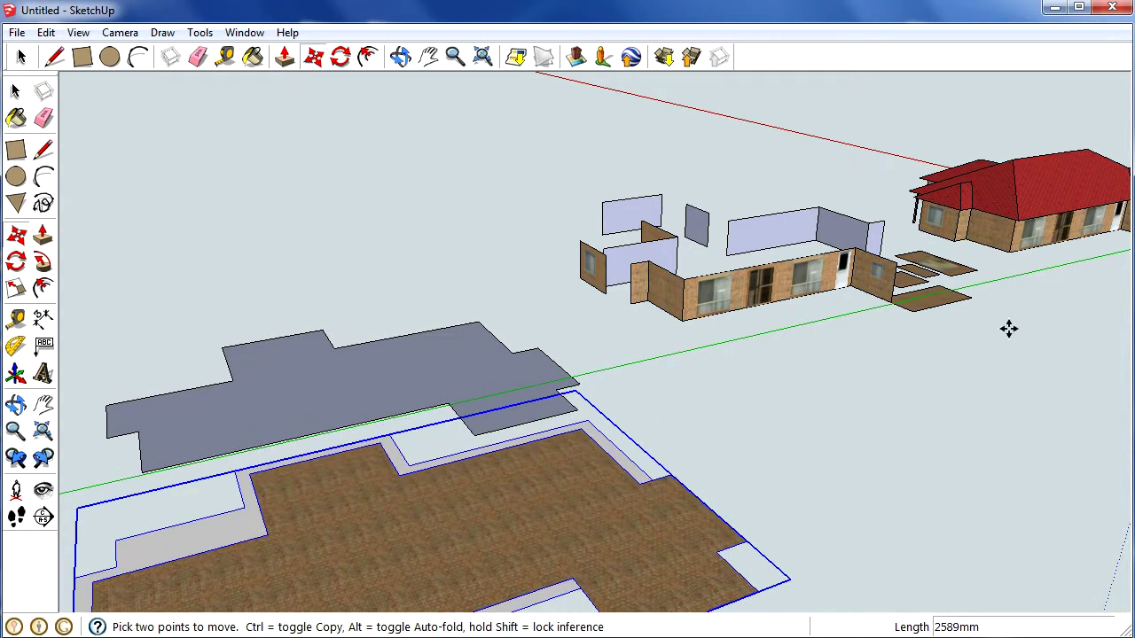
pyautogui.press('space')
pyautogui.click(779, 422)
pyautogui.click(400, 56)
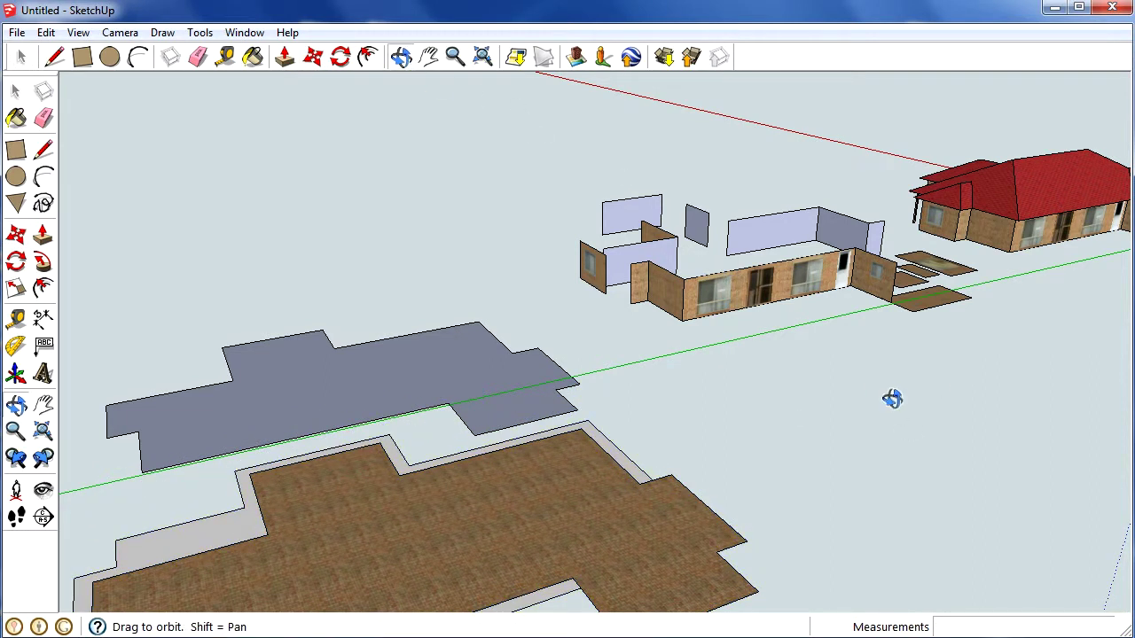
pyautogui.moveTo(892, 398); pyautogui.dragTo(450, 476)
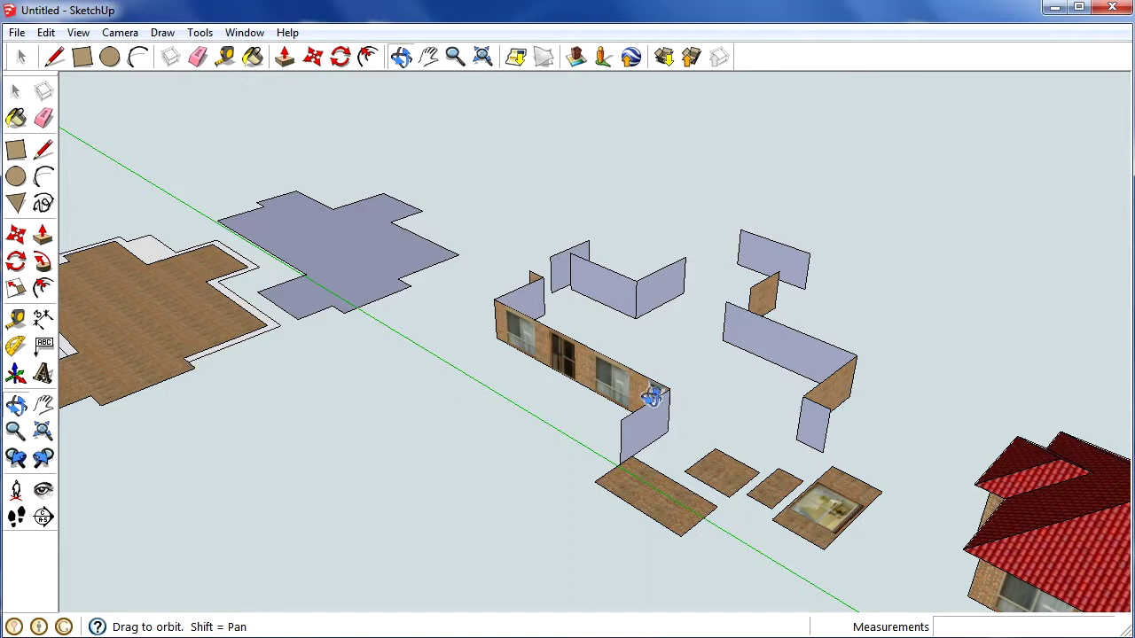
pyautogui.scroll(-3, 471, 354)
pyautogui.scroll(3, 405, 310)
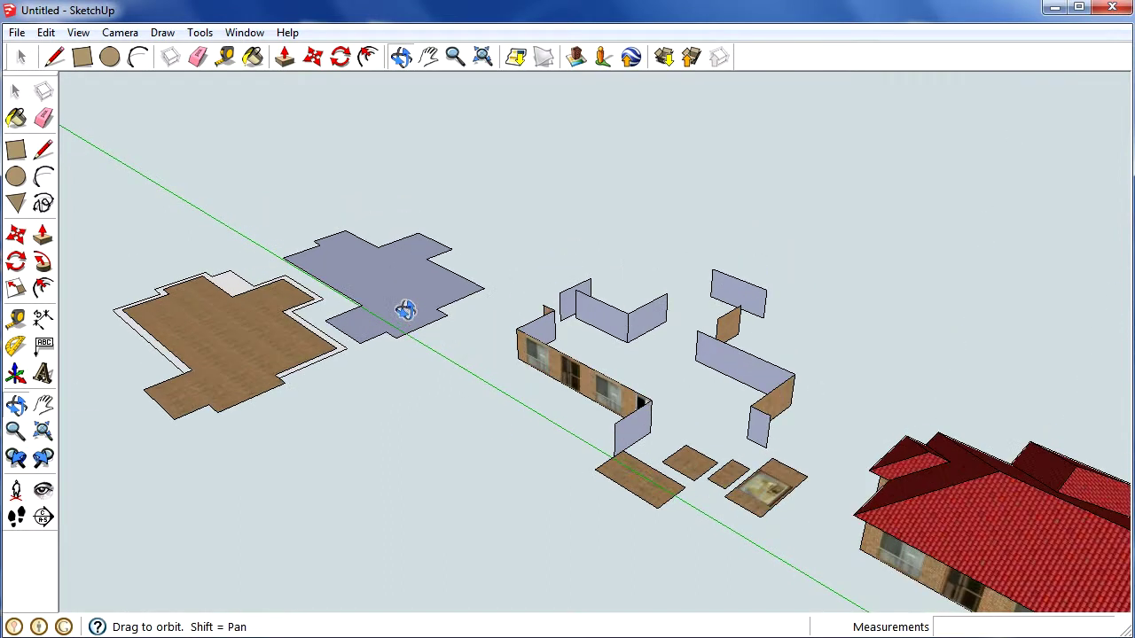
pyautogui.moveTo(381, 436); pyautogui.dragTo(611, 443)
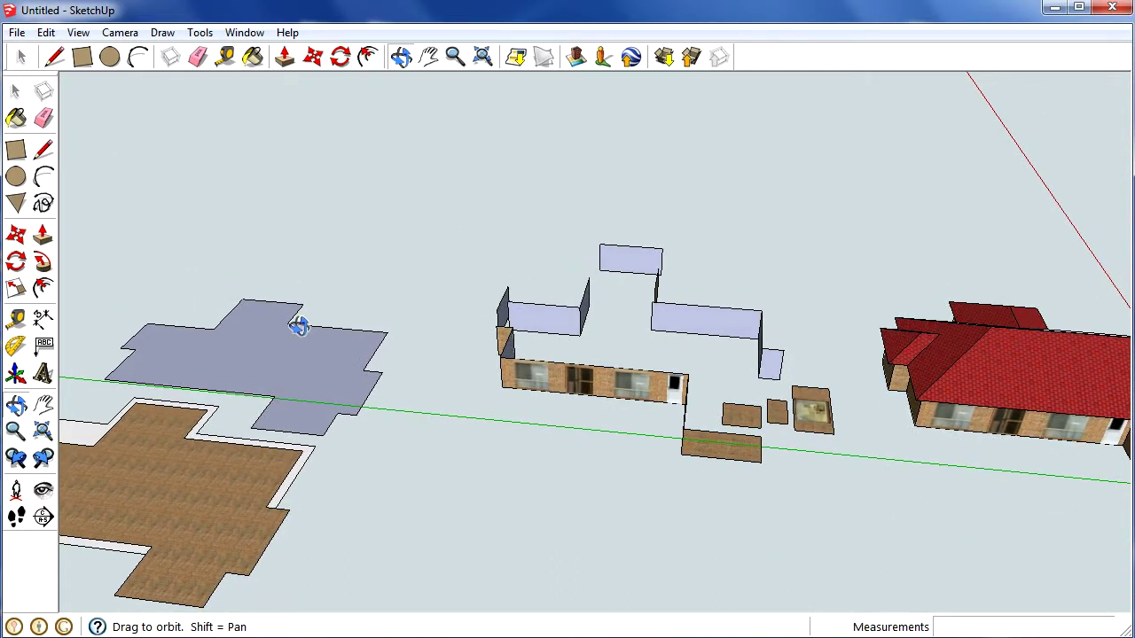